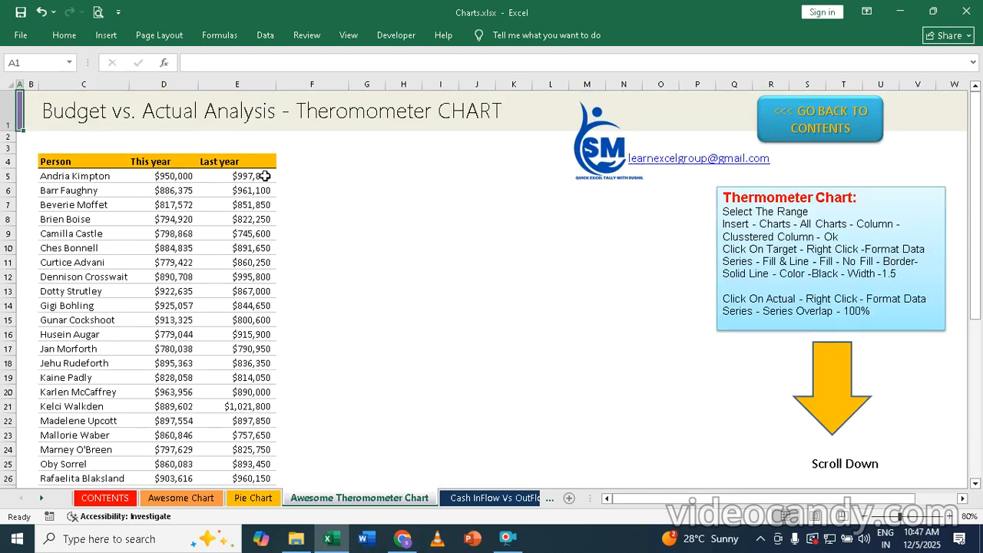
Step: Insert a clustered column chart from the whole Person, This year and Last year table, positioned beside the data and widened to about column P
{"action": "left_click", "coordinate": [89, 295]}
{"action": "key", "text": "ctrl+a"}
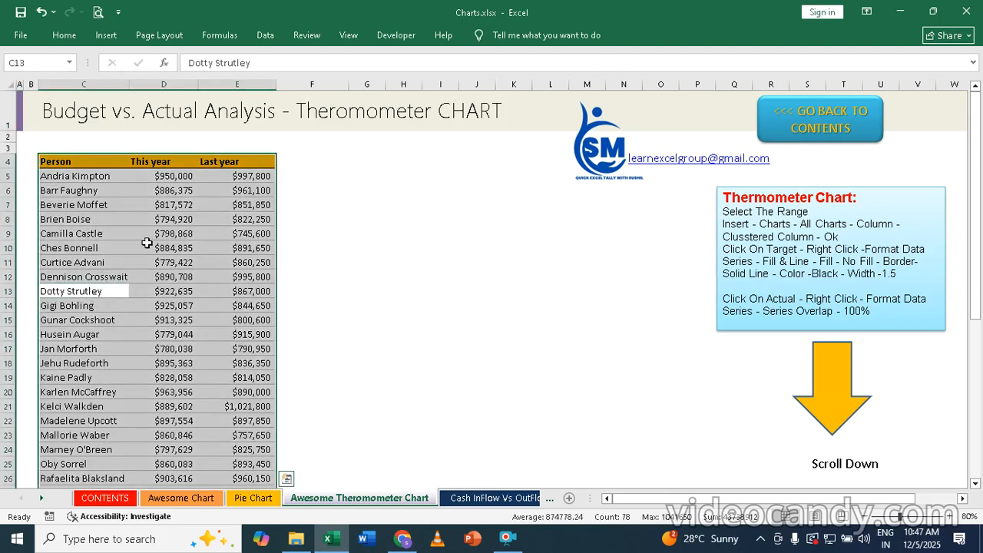
{"action": "left_click", "coordinate": [107, 36]}
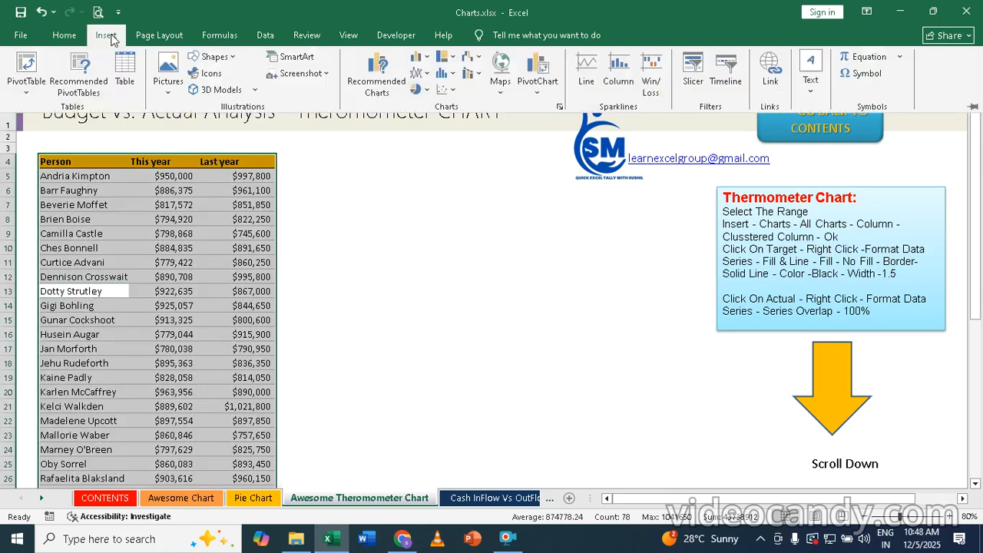
{"action": "left_click", "coordinate": [562, 109]}
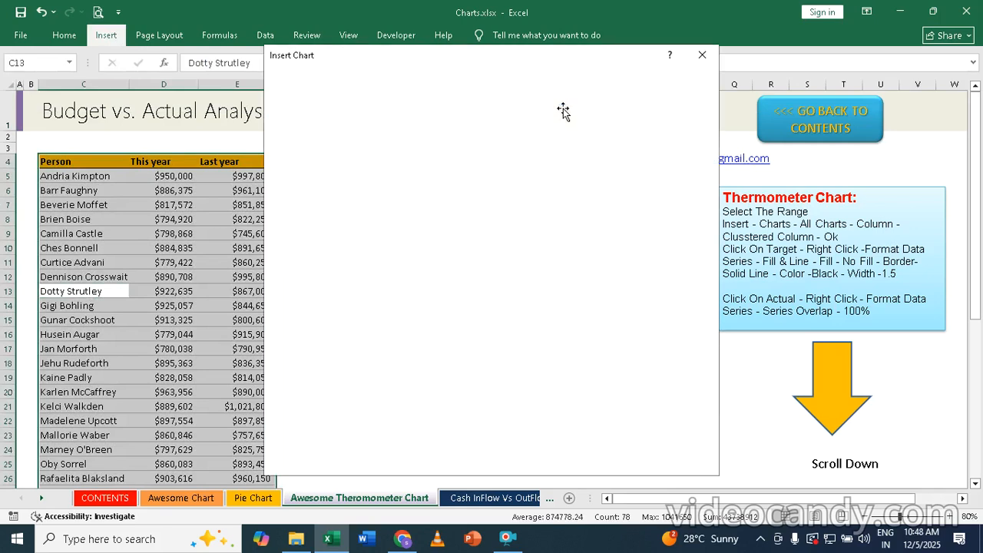
{"action": "left_click", "coordinate": [380, 81]}
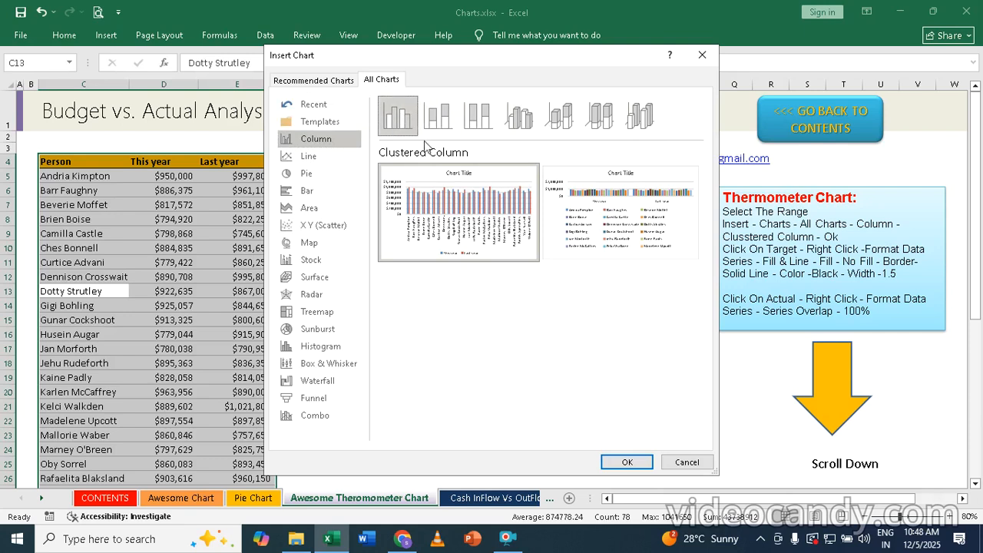
{"action": "left_click", "coordinate": [628, 462]}
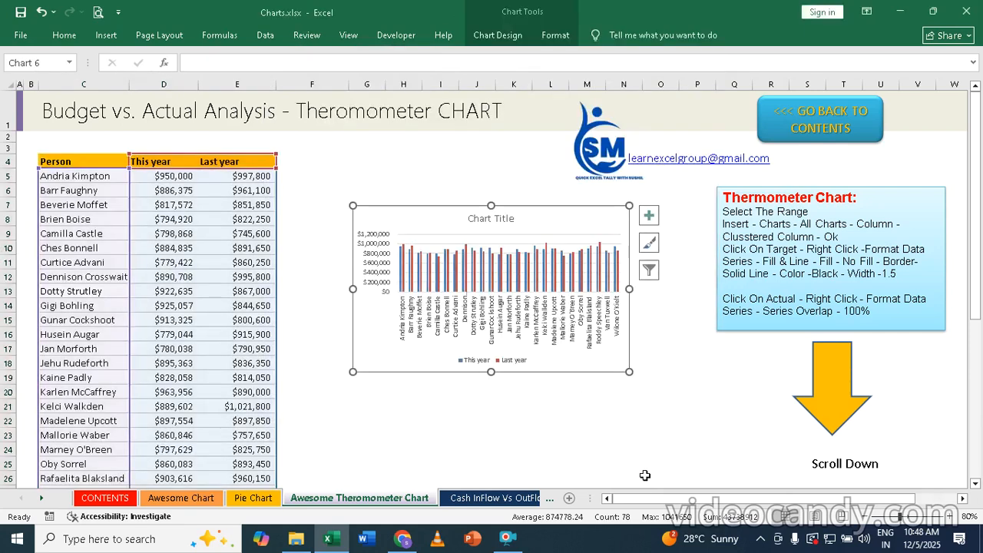
{"action": "left_click_drag", "start_coordinate": [406, 213], "coordinate": [357, 213]}
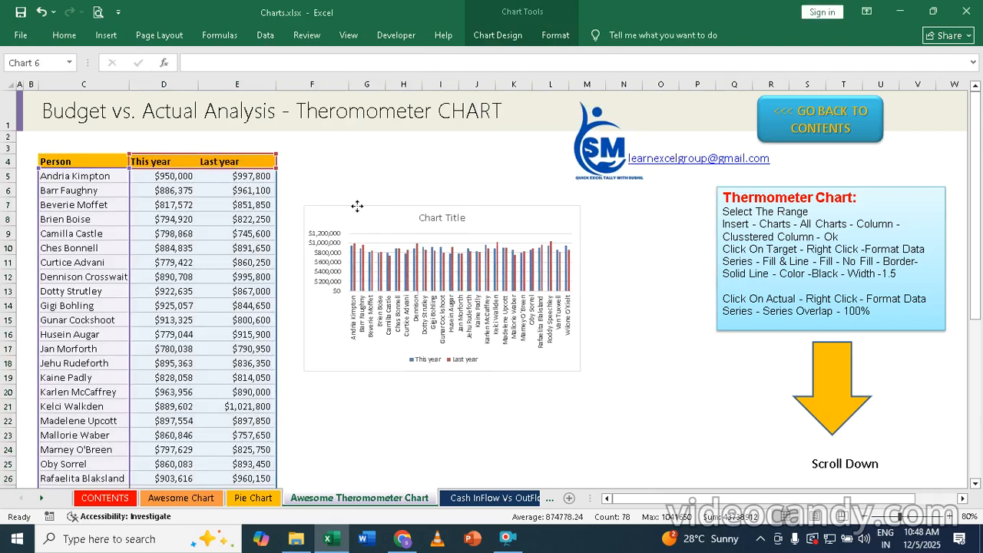
{"action": "left_click_drag", "start_coordinate": [579, 289], "coordinate": [705, 304]}
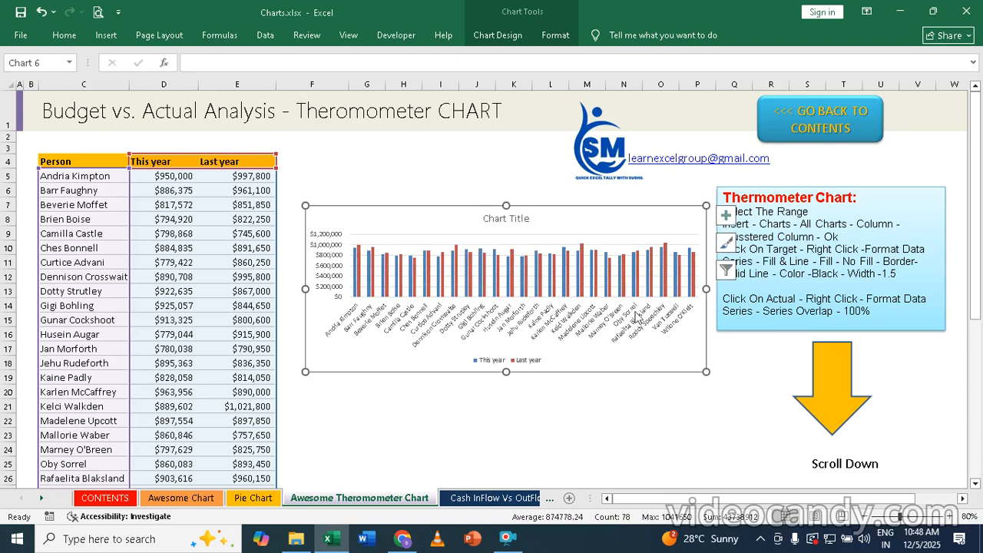
Step: Format the Last year data series in the chart with no fill
{"action": "left_click", "coordinate": [361, 265]}
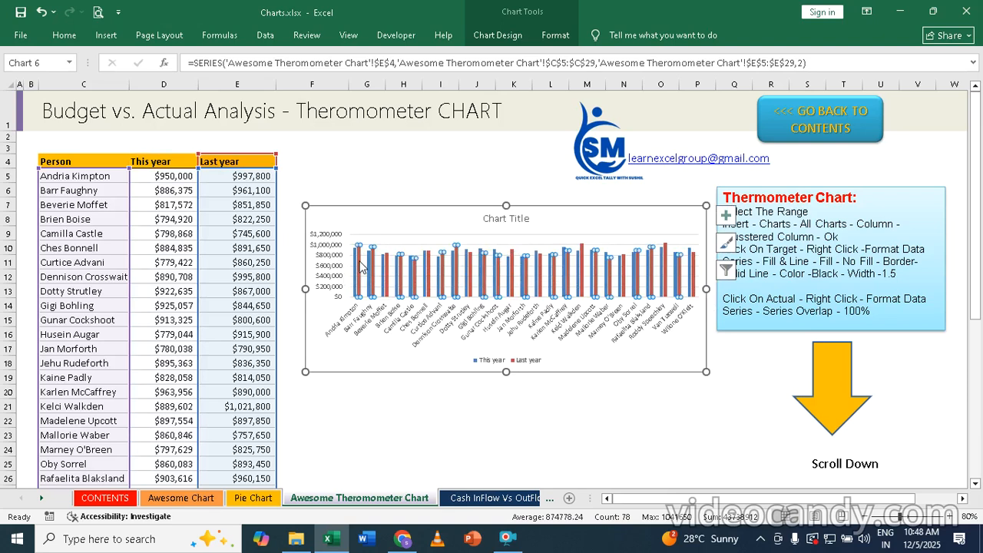
{"action": "right_click", "coordinate": [362, 265]}
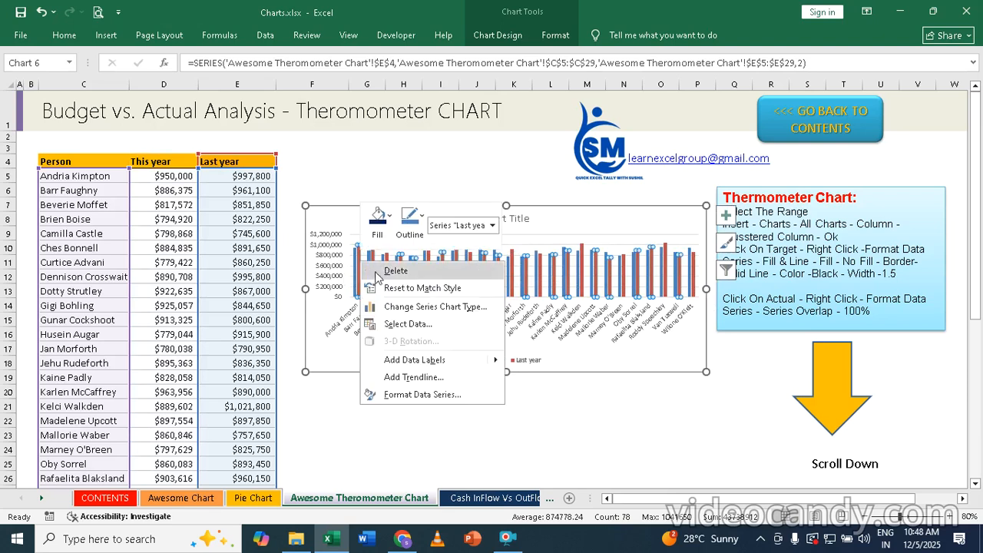
{"action": "left_click", "coordinate": [424, 395]}
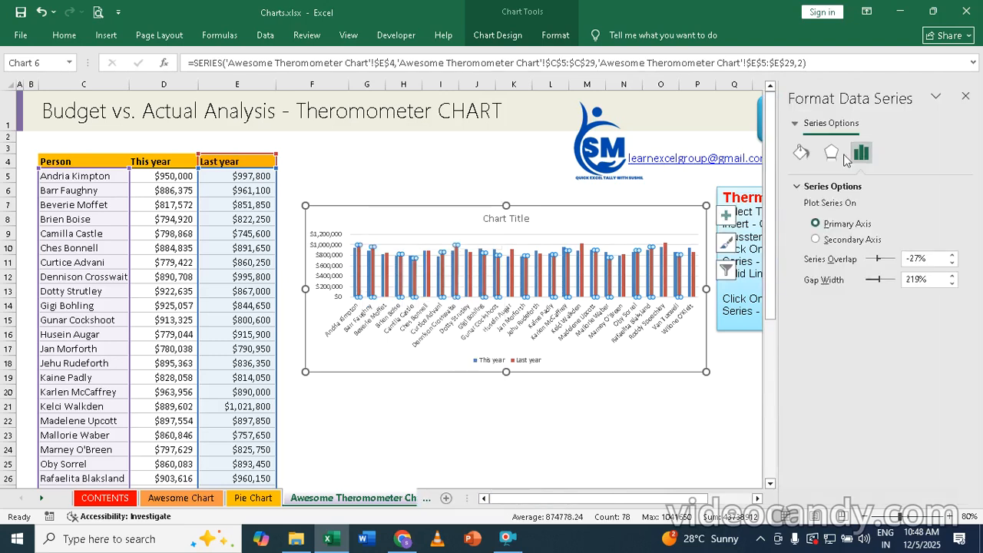
{"action": "left_click", "coordinate": [801, 155]}
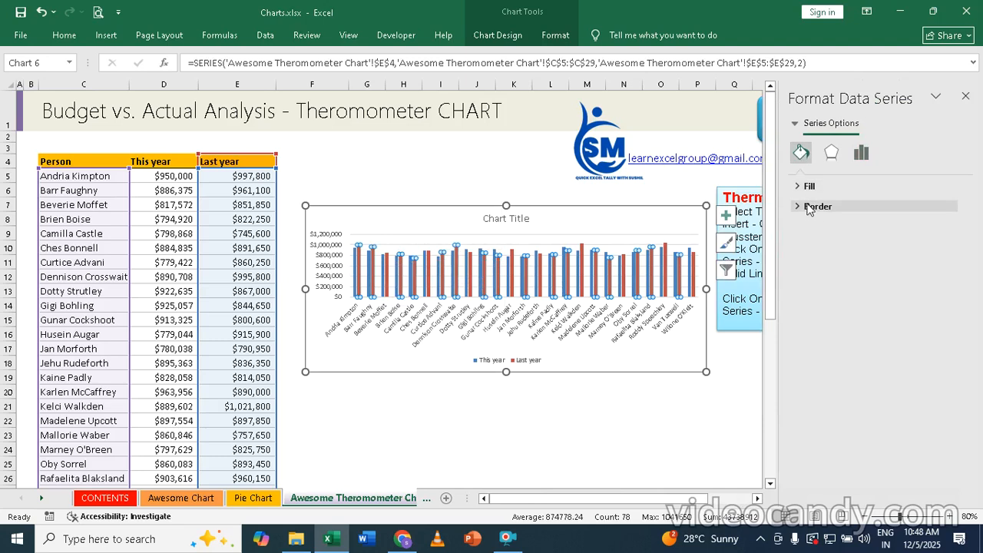
{"action": "left_click", "coordinate": [811, 190]}
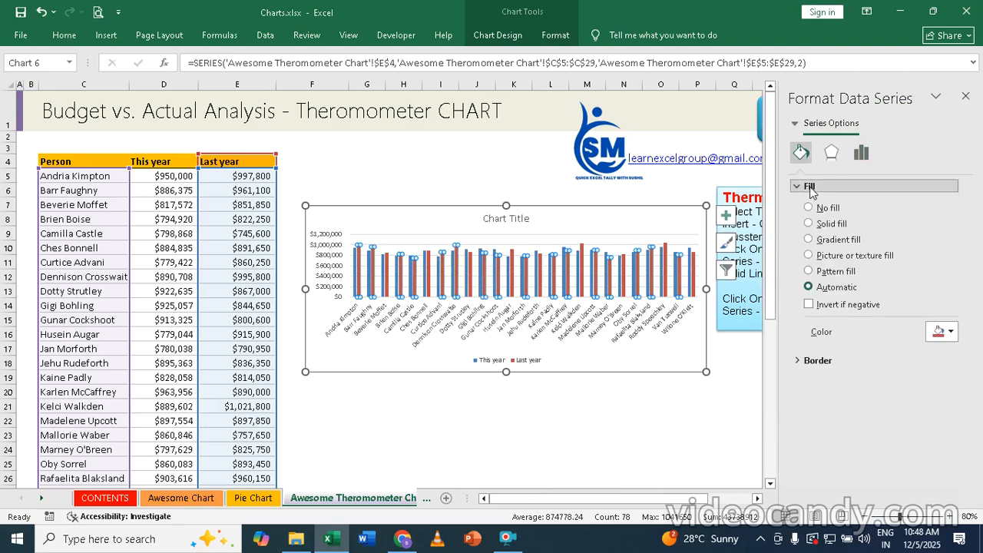
{"action": "left_click", "coordinate": [833, 209]}
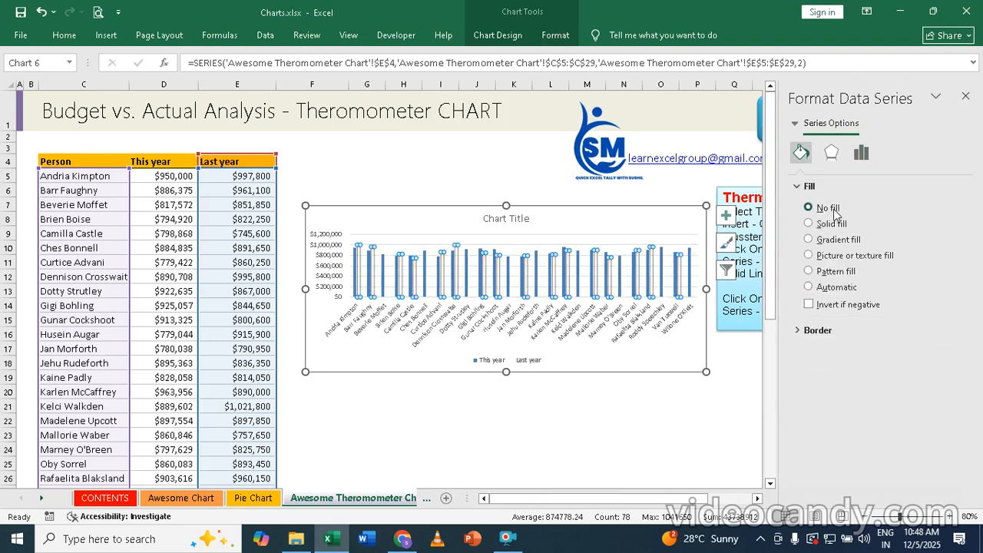
Step: Give the Last year columns a solid black border and increase the border width above 0.75 pt
{"action": "left_click", "coordinate": [798, 332]}
{"action": "left_click", "coordinate": [837, 368]}
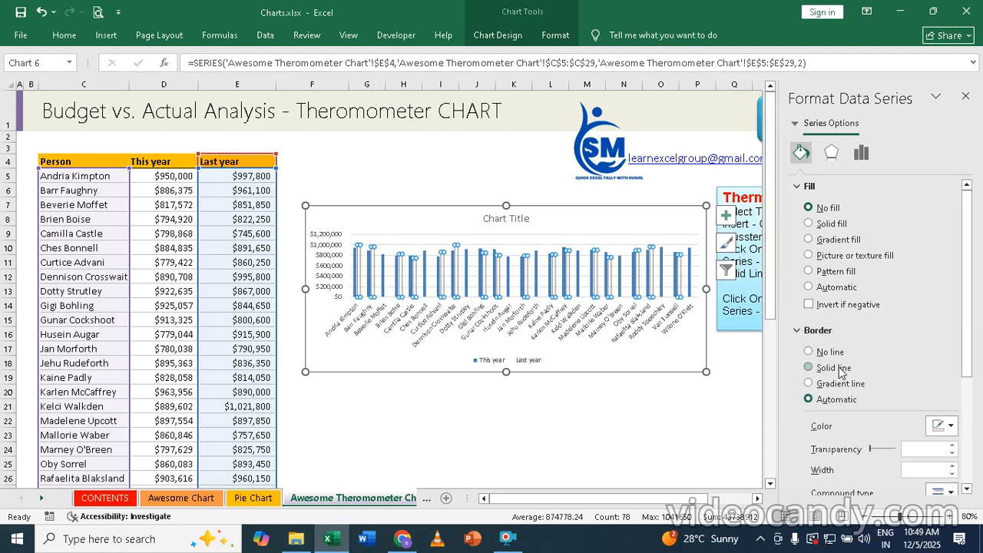
{"action": "left_click", "coordinate": [951, 426]}
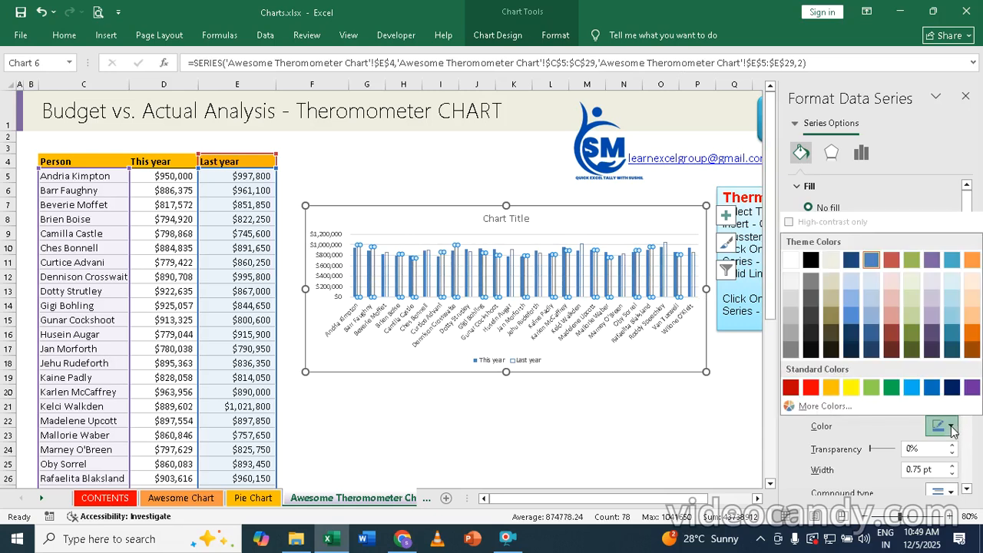
{"action": "left_click", "coordinate": [811, 259]}
{"action": "left_click_drag", "start_coordinate": [972, 316], "coordinate": [973, 375]}
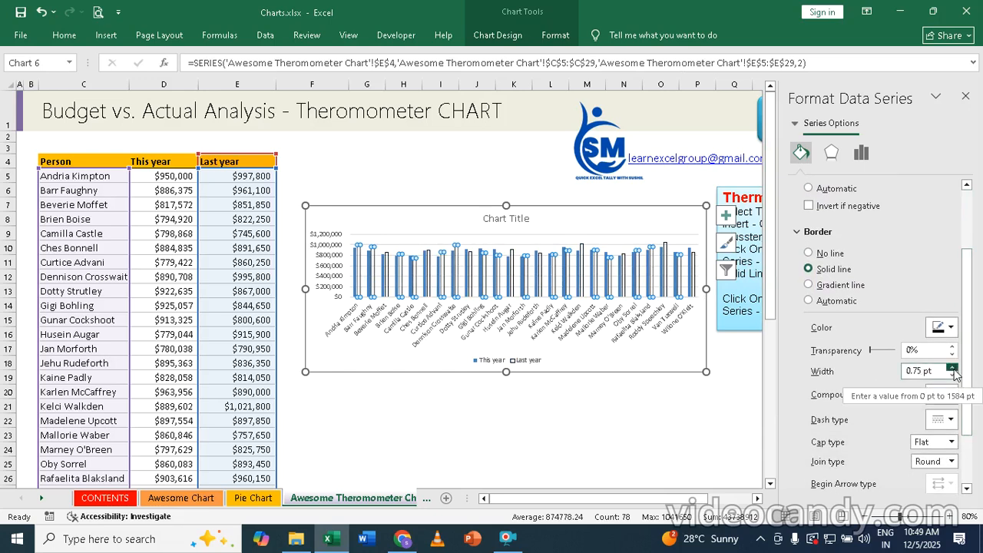
{"action": "left_click", "coordinate": [952, 368]}
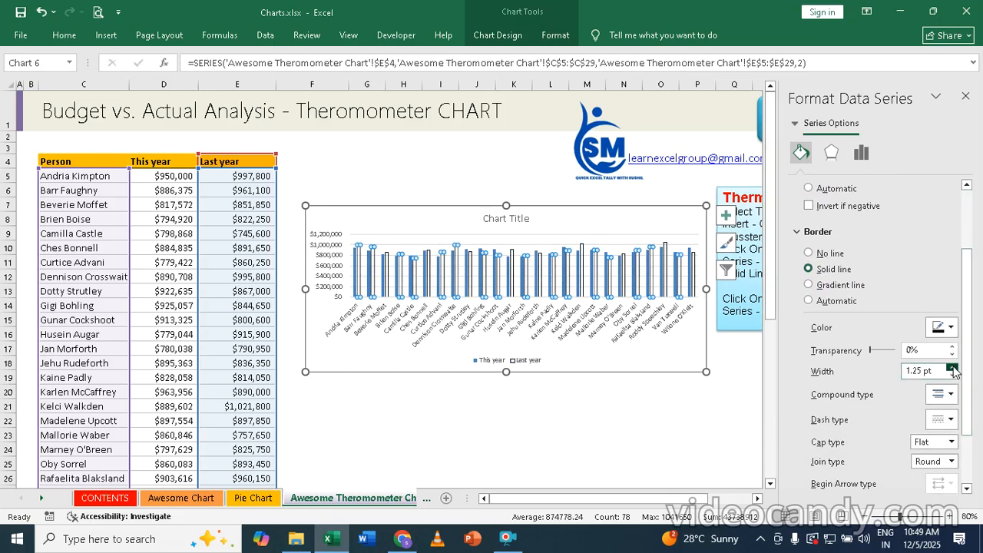
{"action": "left_click", "coordinate": [953, 368]}
{"action": "left_click", "coordinate": [953, 368]}
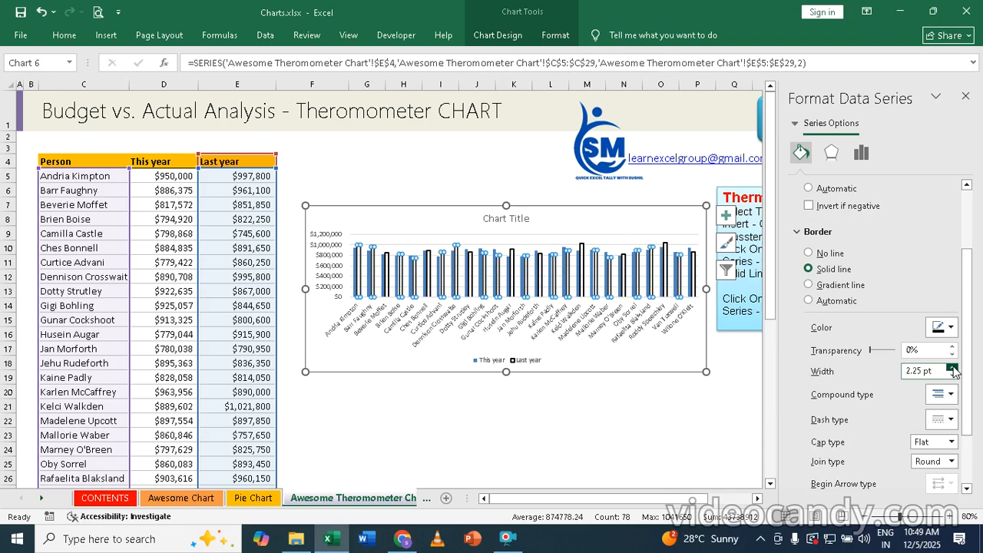
{"action": "left_click", "coordinate": [952, 376]}
{"action": "left_click", "coordinate": [966, 96]}
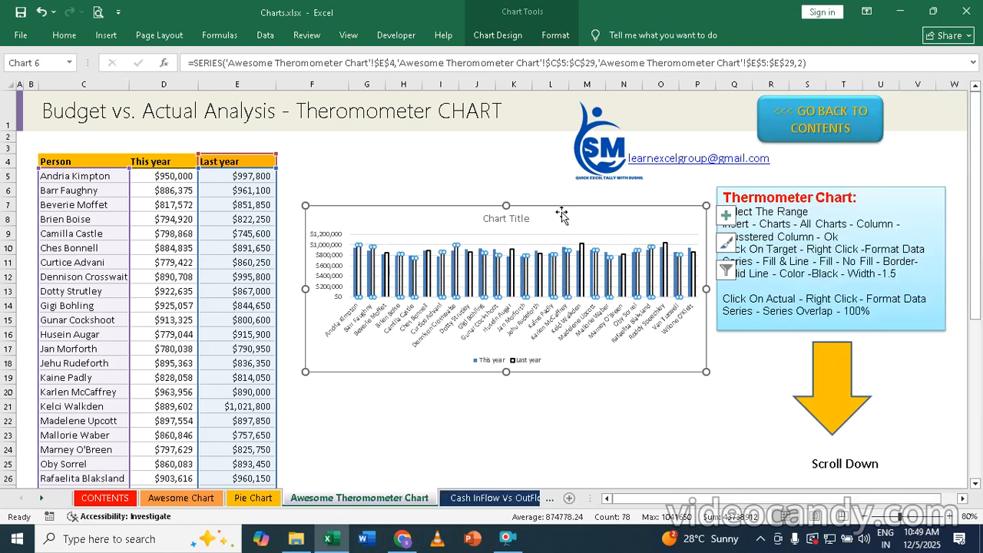
Step: Set the series overlap to 100% for the Last year series so its outlines sit over the This year columns
{"action": "left_click", "coordinate": [355, 263]}
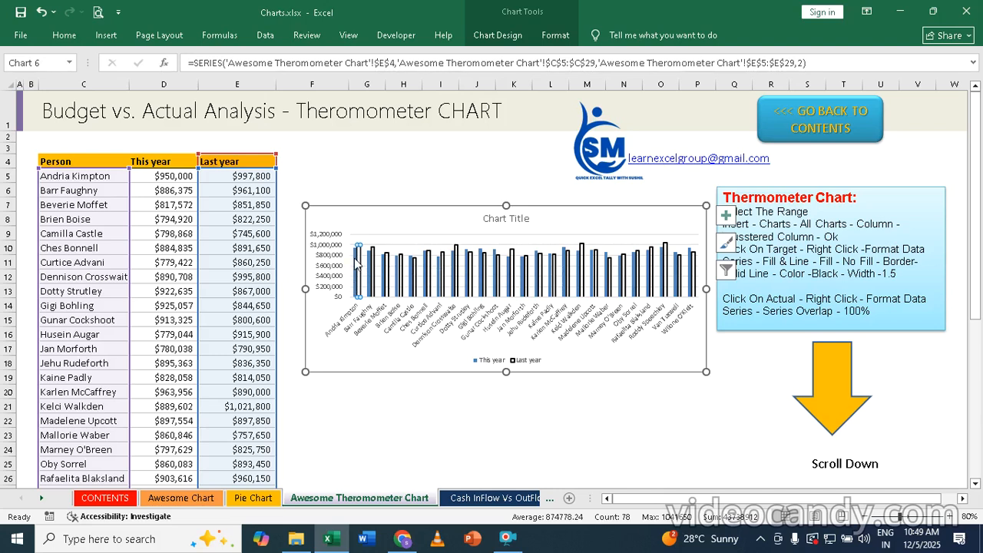
{"action": "left_click", "coordinate": [342, 406]}
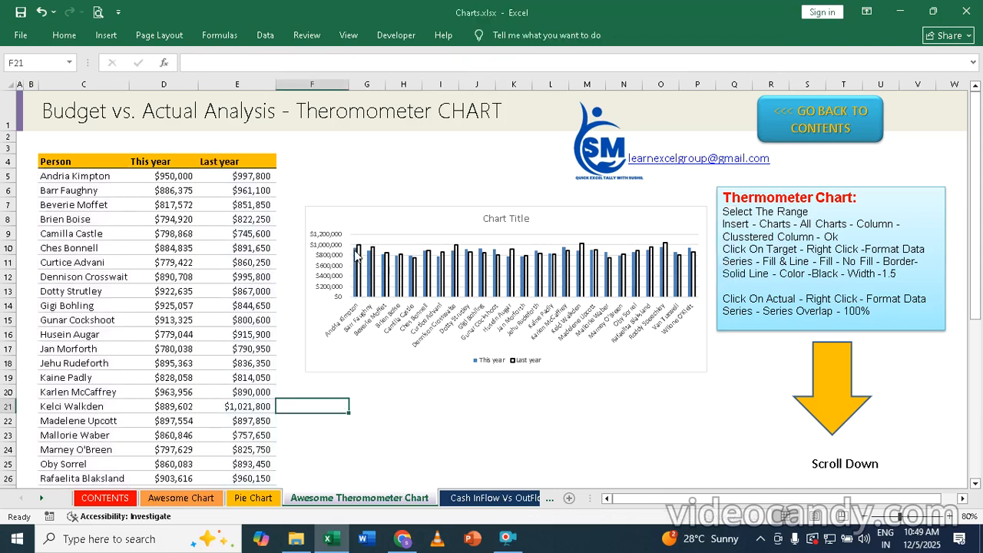
{"action": "left_click", "coordinate": [357, 256]}
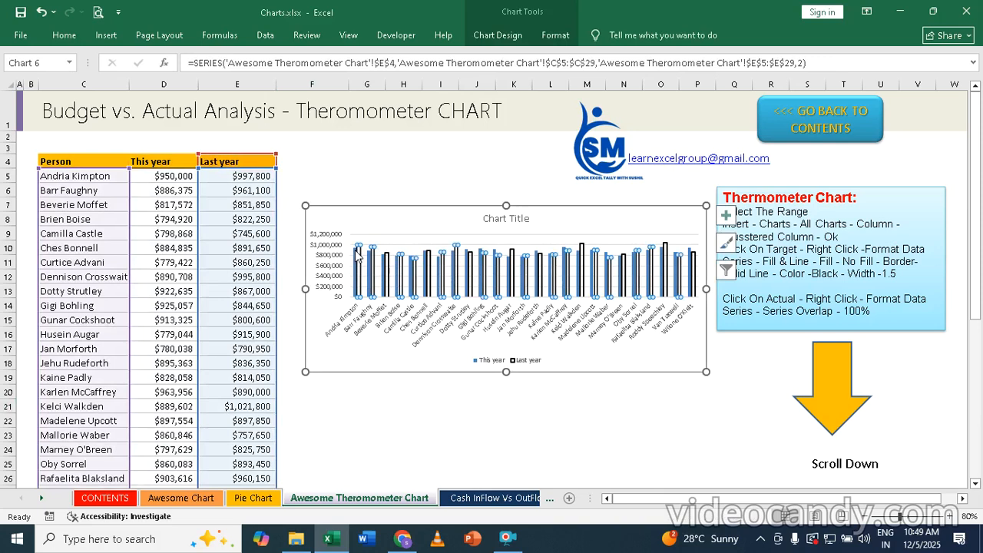
{"action": "right_click", "coordinate": [359, 256]}
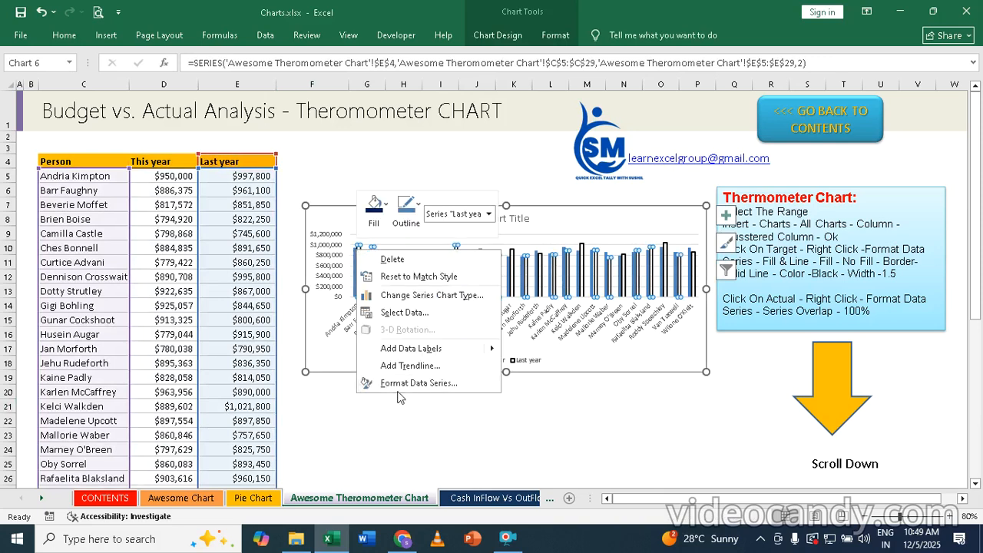
{"action": "left_click", "coordinate": [419, 383]}
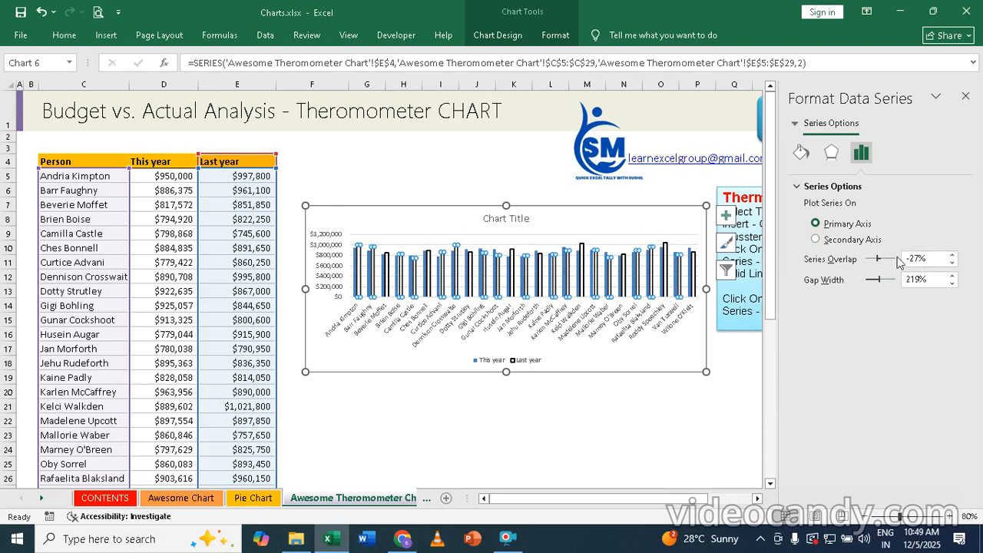
{"action": "left_click_drag", "start_coordinate": [883, 262], "coordinate": [900, 265]}
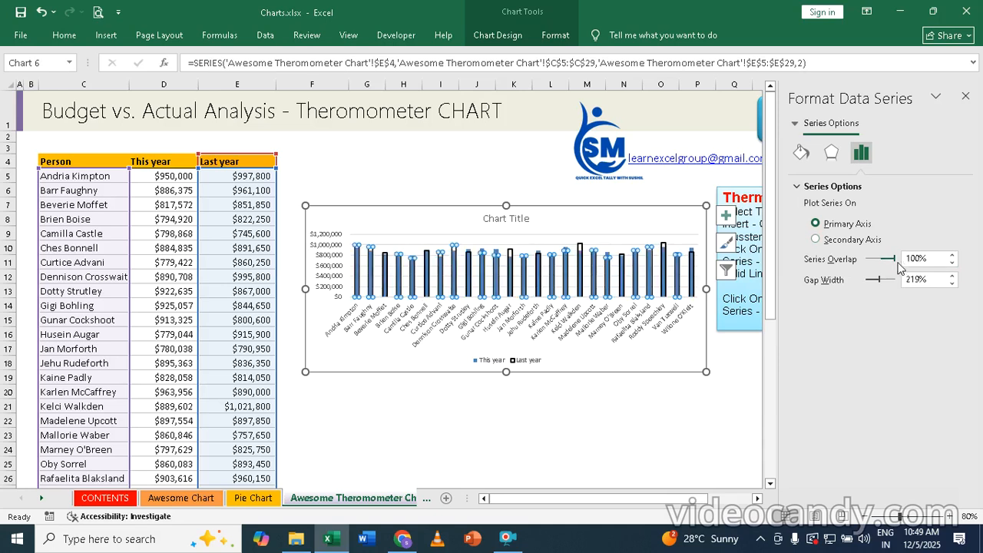
{"action": "left_click", "coordinate": [967, 98]}
Step: Enlarge the chart so it extends to about column W in width and down to about row 21
{"action": "left_click_drag", "start_coordinate": [703, 290], "coordinate": [767, 290]}
{"action": "left_click", "coordinate": [859, 291]}
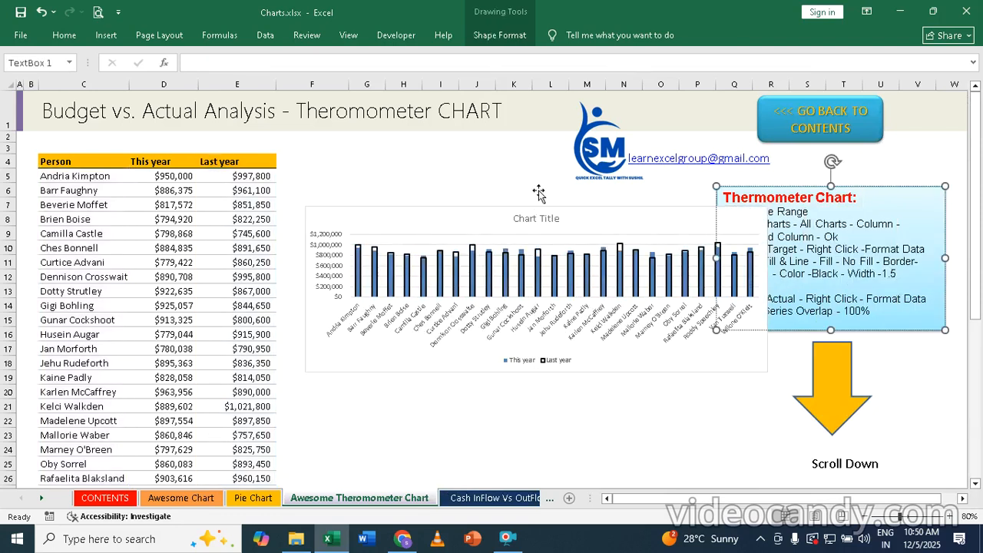
{"action": "left_click", "coordinate": [509, 211]}
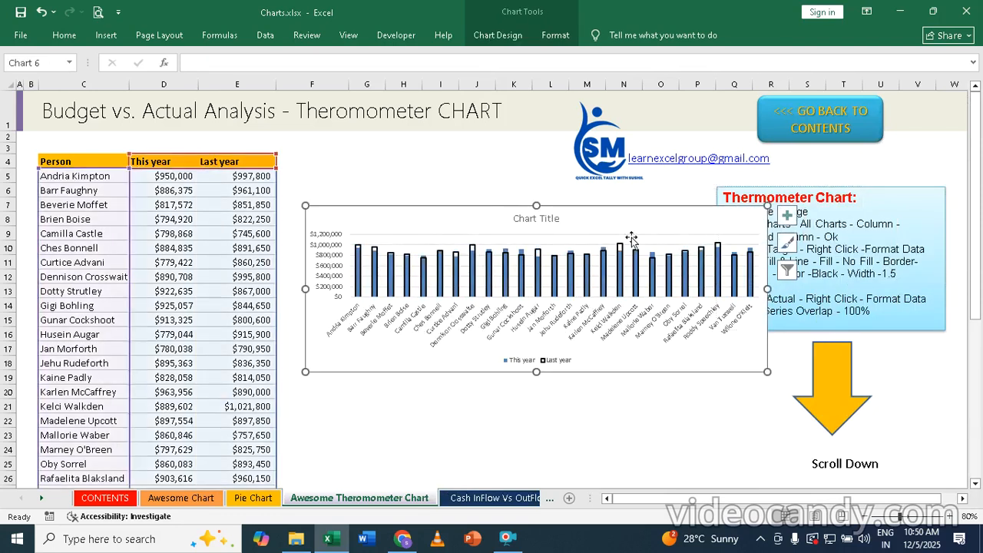
{"action": "double_click", "coordinate": [767, 289]}
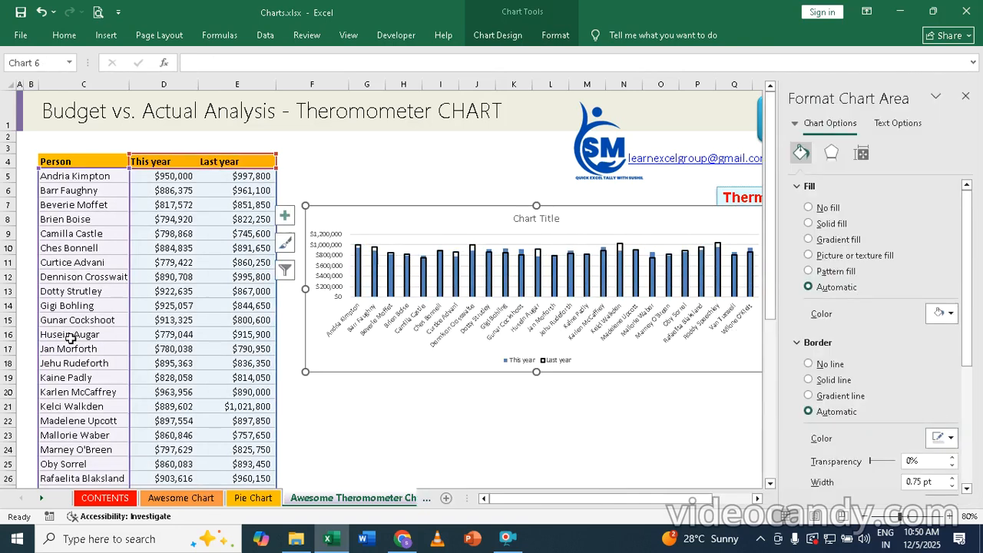
{"action": "left_click", "coordinate": [380, 432]}
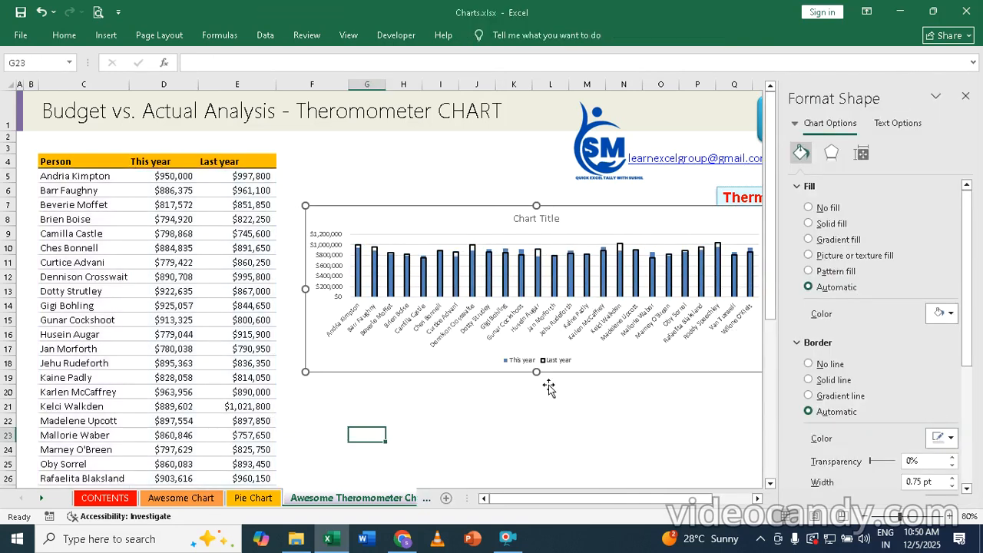
{"action": "left_click", "coordinate": [966, 96]}
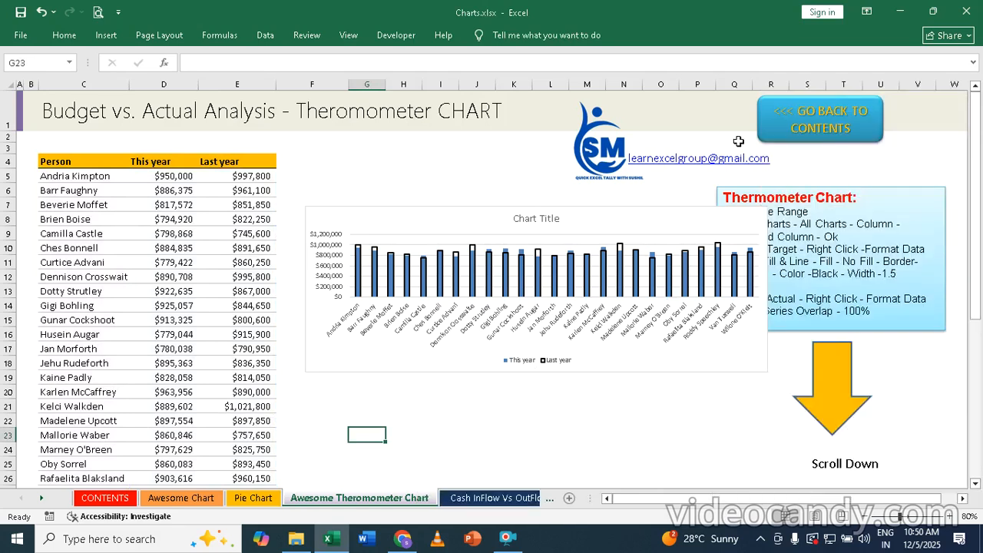
{"action": "left_click", "coordinate": [695, 212]}
{"action": "left_click_drag", "start_coordinate": [771, 289], "coordinate": [957, 291]}
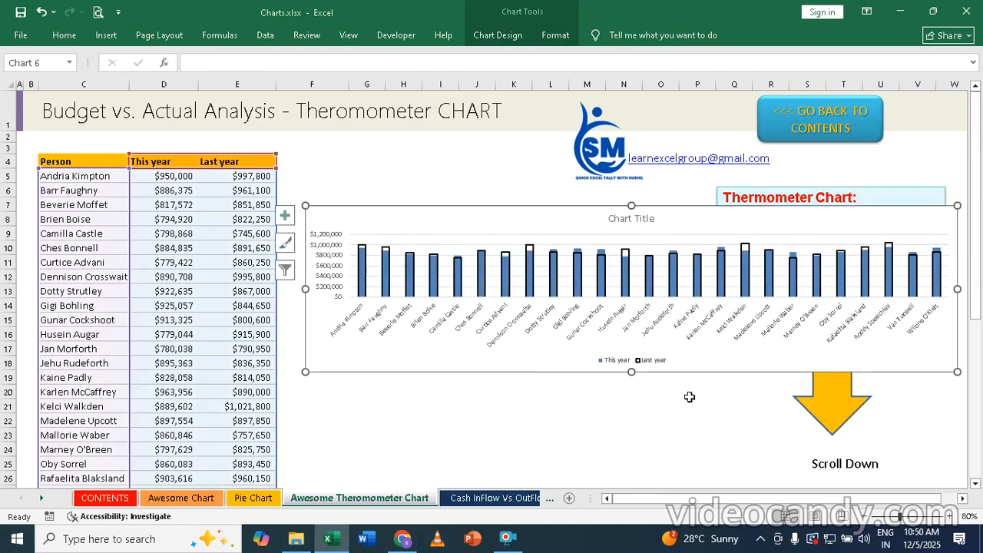
{"action": "left_click_drag", "start_coordinate": [631, 372], "coordinate": [631, 411]}
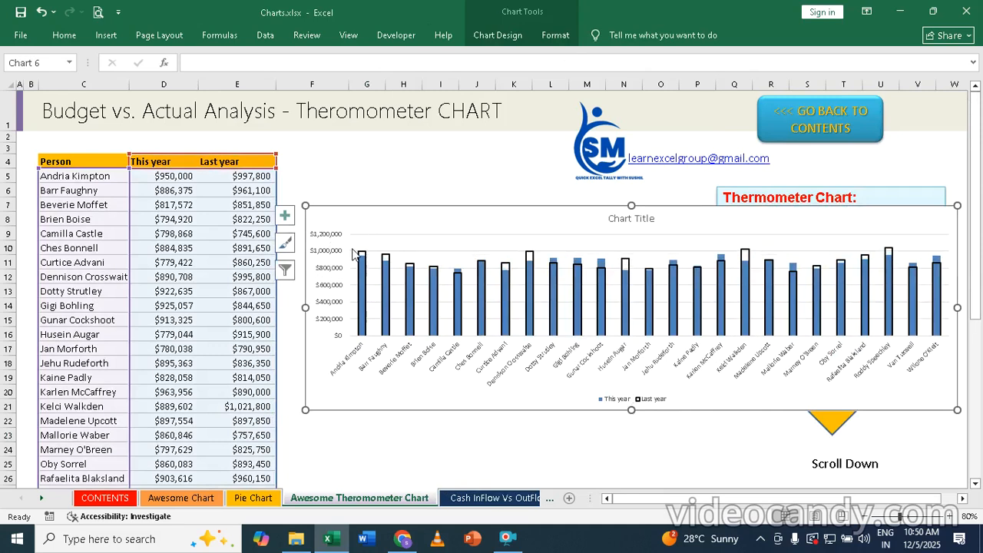
Step: Deselect the chart and view the Target vs. Actual Sales table with its Thermometer Chart instructions further down the sheet
{"action": "mouse_move", "coordinate": [366, 261]}
{"action": "left_click", "coordinate": [400, 444]}
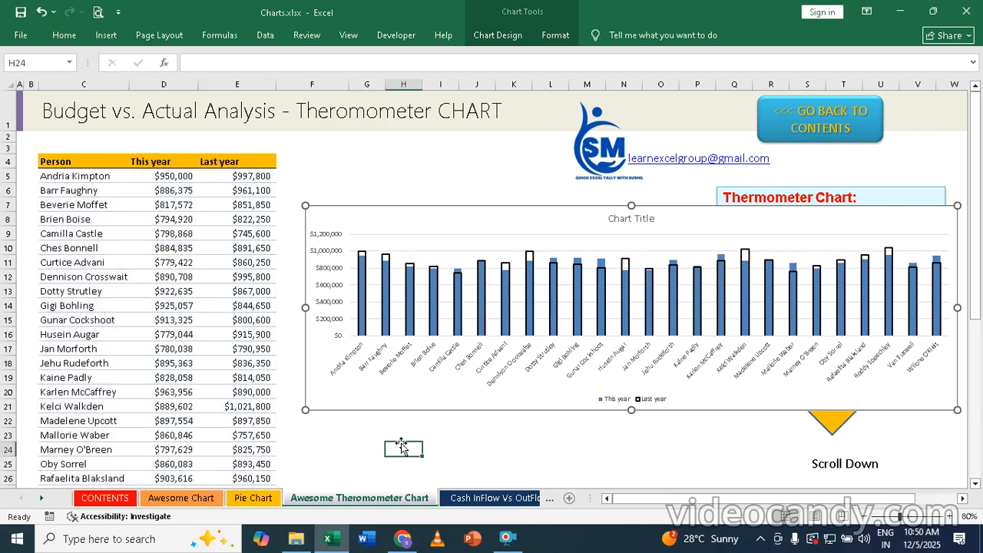
{"action": "scroll", "coordinate": [401, 445], "scroll_direction": "down", "scroll_amount": 9}
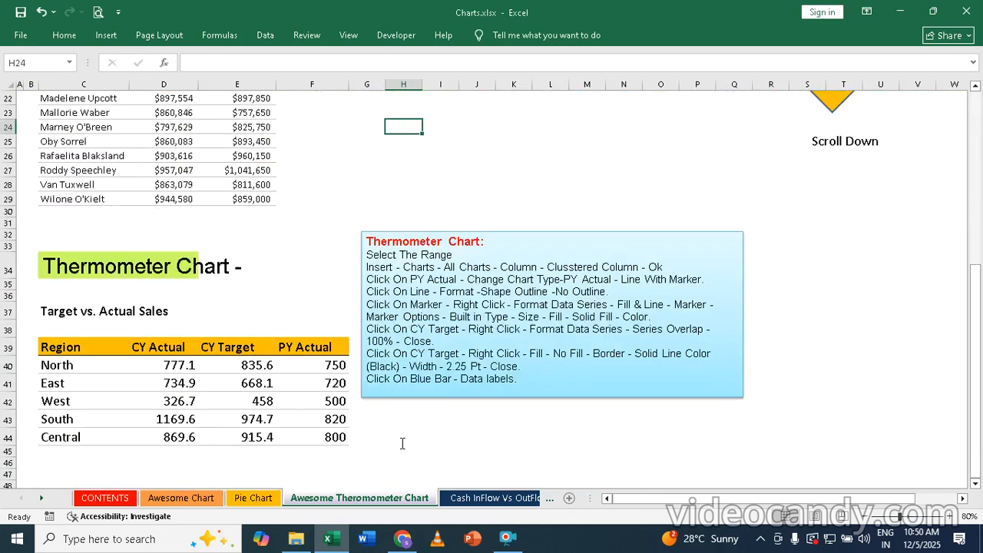
{"action": "scroll", "coordinate": [402, 443], "scroll_direction": "down", "scroll_amount": 1}
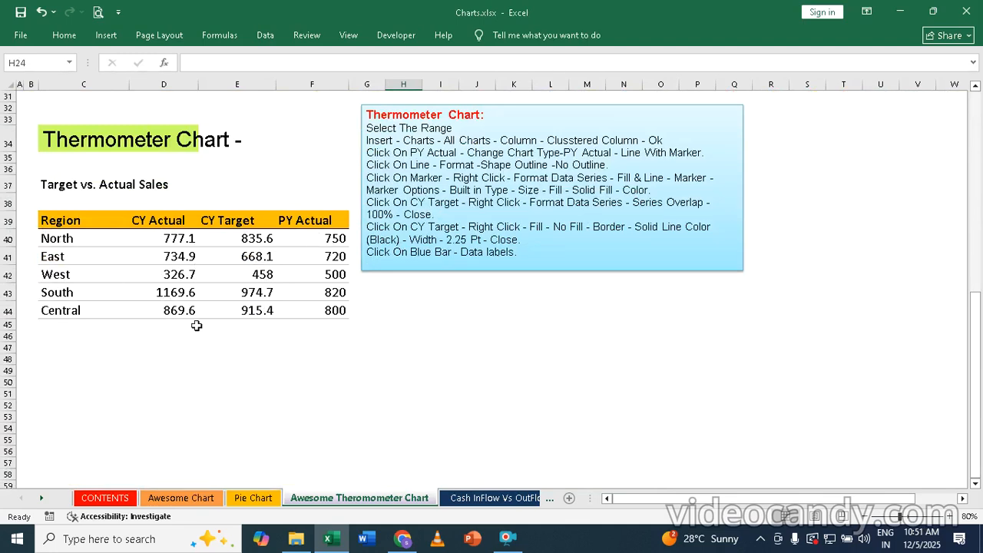
Step: Insert a clustered column chart from the whole Target vs. Actual Sales table, with regions as categories
{"action": "left_click", "coordinate": [202, 274]}
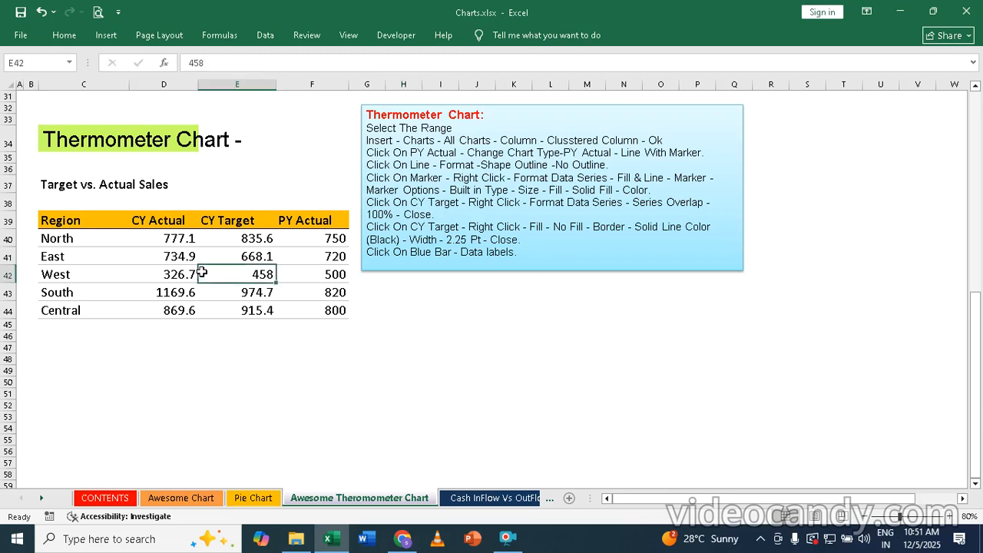
{"action": "key", "text": "ctrl+a"}
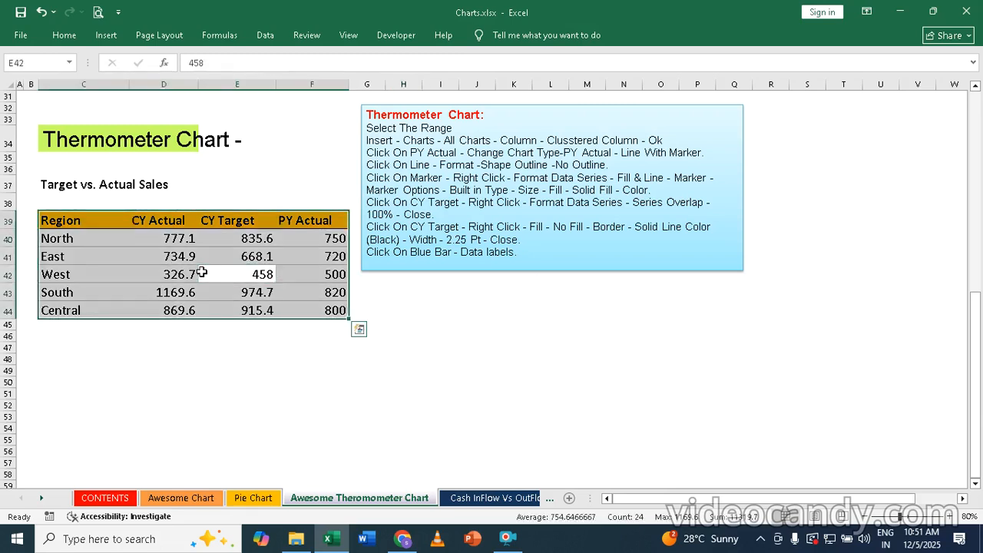
{"action": "left_click", "coordinate": [112, 36]}
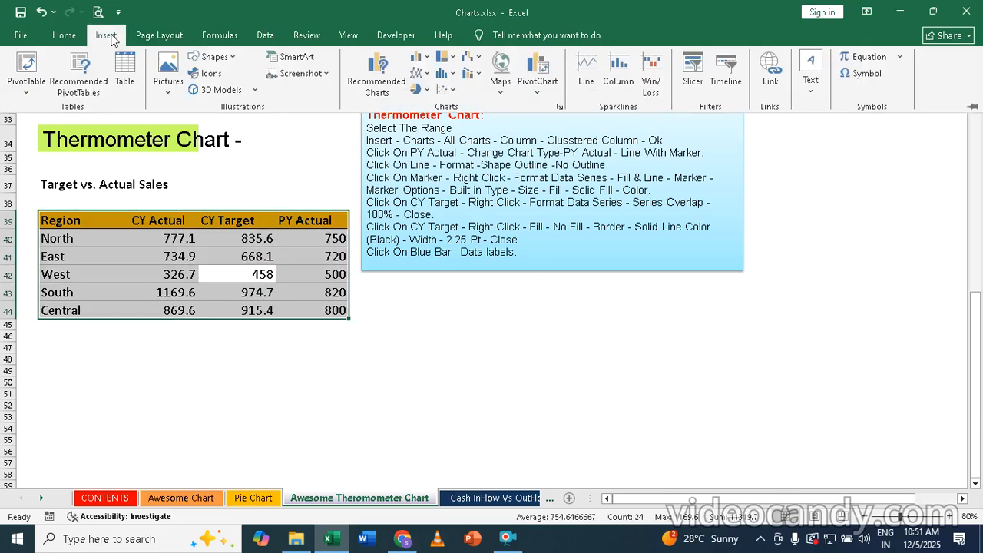
{"action": "left_click", "coordinate": [560, 109]}
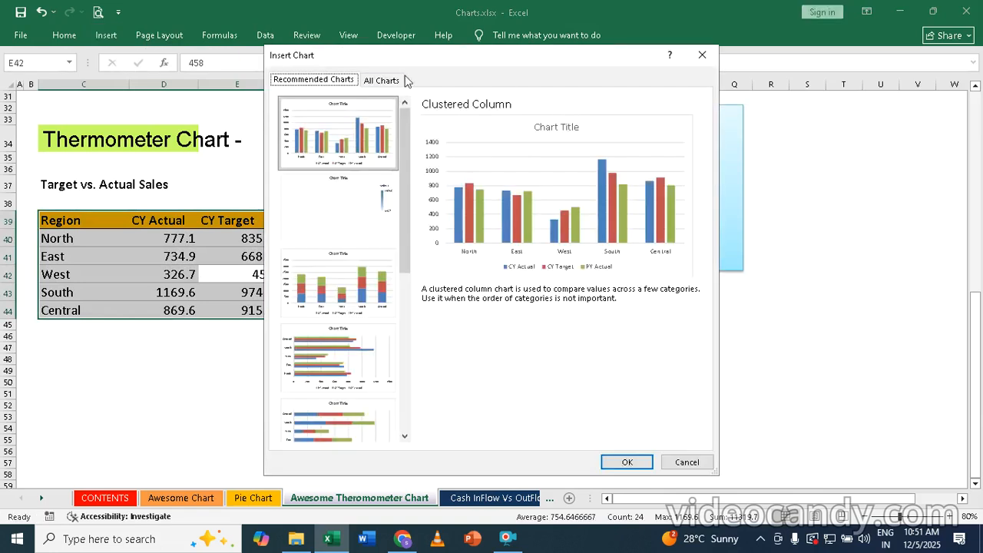
{"action": "left_click", "coordinate": [384, 80]}
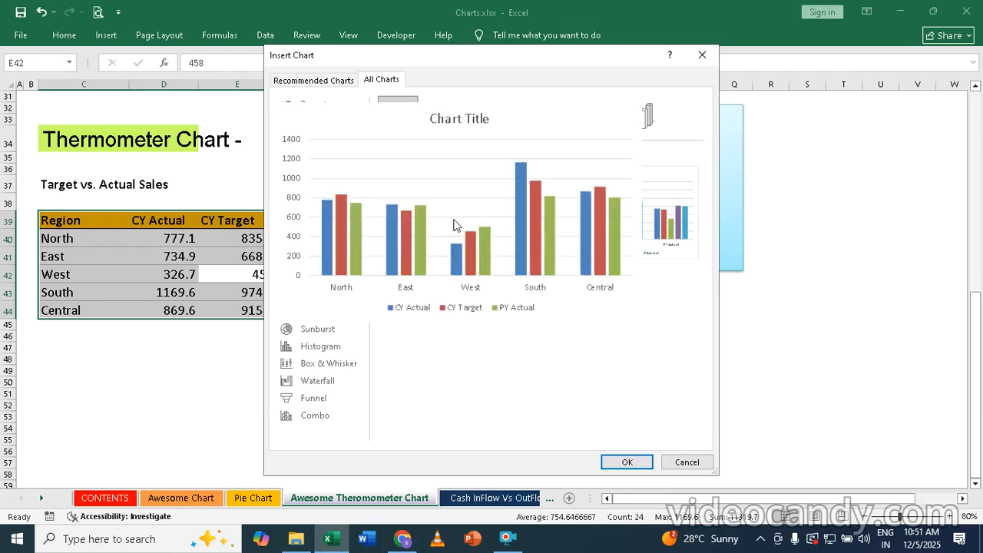
{"action": "left_click", "coordinate": [628, 464]}
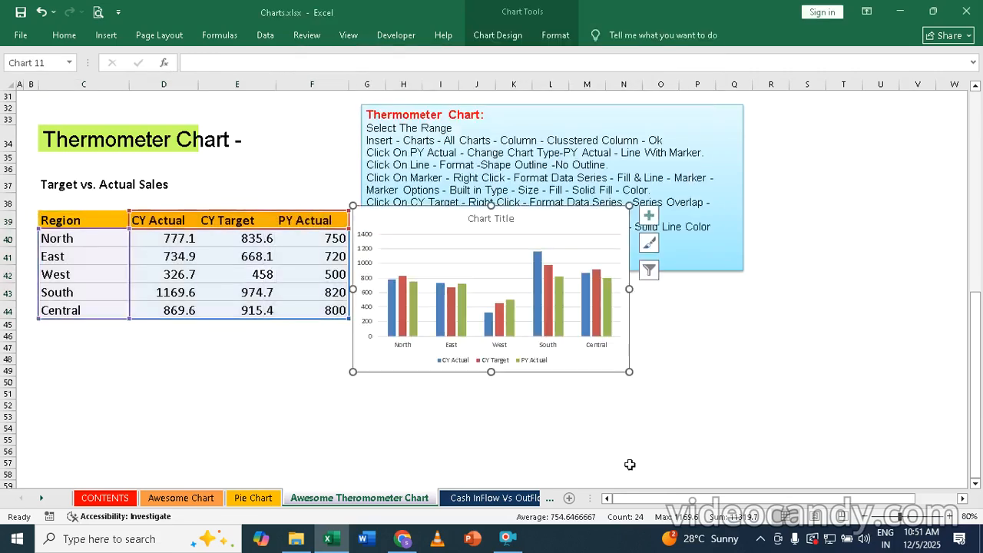
Step: Move the new chart directly below the Target vs. Actual Sales table and widen it to about column P
{"action": "mouse_move", "coordinate": [438, 211]}
{"action": "left_mouse_down"}
{"action": "mouse_move", "coordinate": [403, 248]}
{"action": "mouse_move", "coordinate": [206, 364]}
{"action": "mouse_move", "coordinate": [93, 324]}
{"action": "mouse_move", "coordinate": [146, 329]}
{"action": "left_mouse_up"}
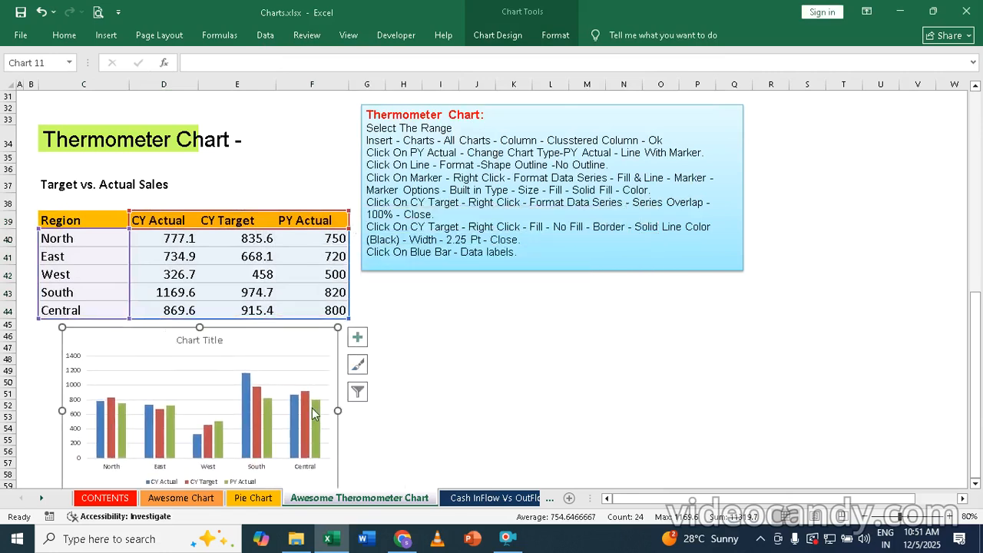
{"action": "left_click_drag", "start_coordinate": [335, 413], "coordinate": [699, 411]}
{"action": "scroll", "coordinate": [652, 395], "scroll_direction": "down", "scroll_amount": 2}
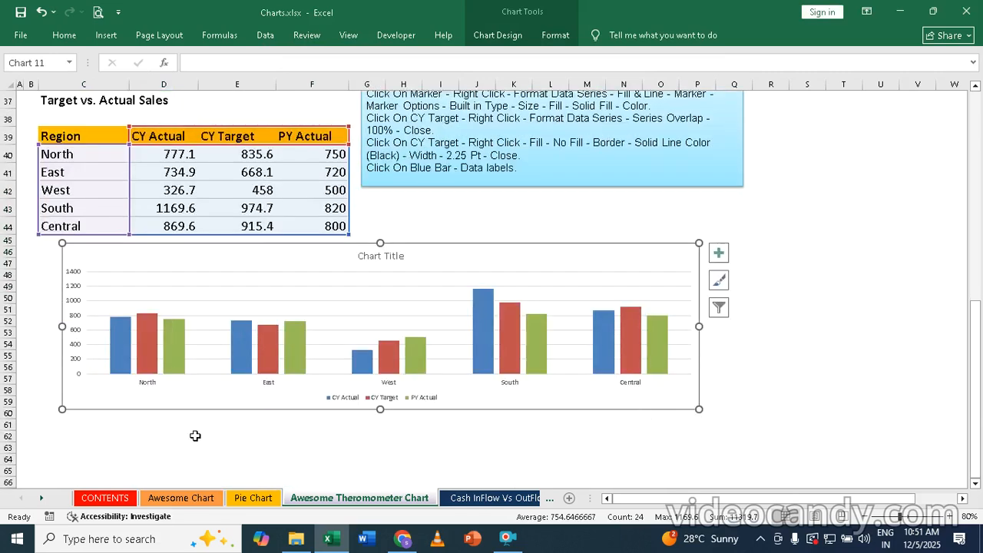
{"action": "scroll", "coordinate": [120, 344], "scroll_direction": "down", "scroll_amount": 1}
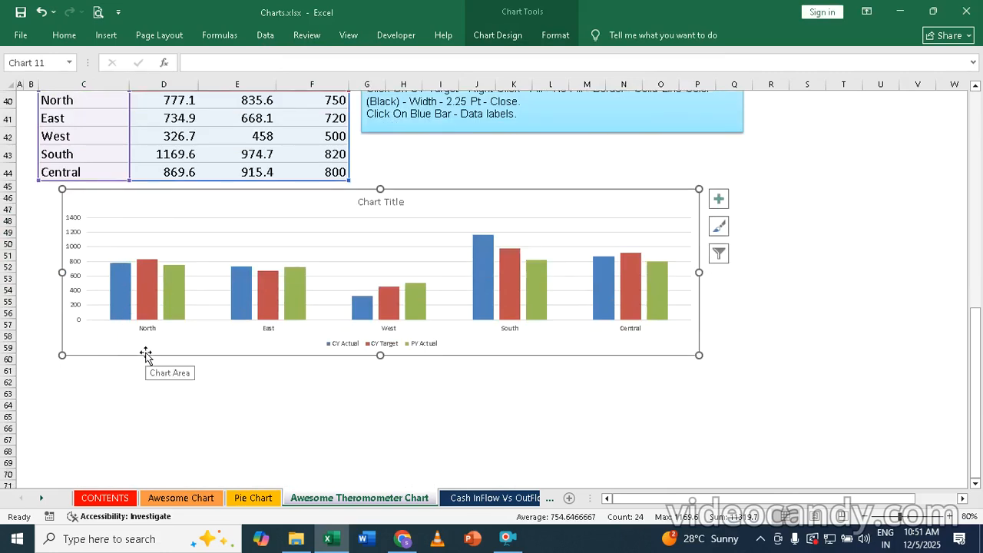
{"action": "scroll", "coordinate": [146, 353], "scroll_direction": "up", "scroll_amount": 1}
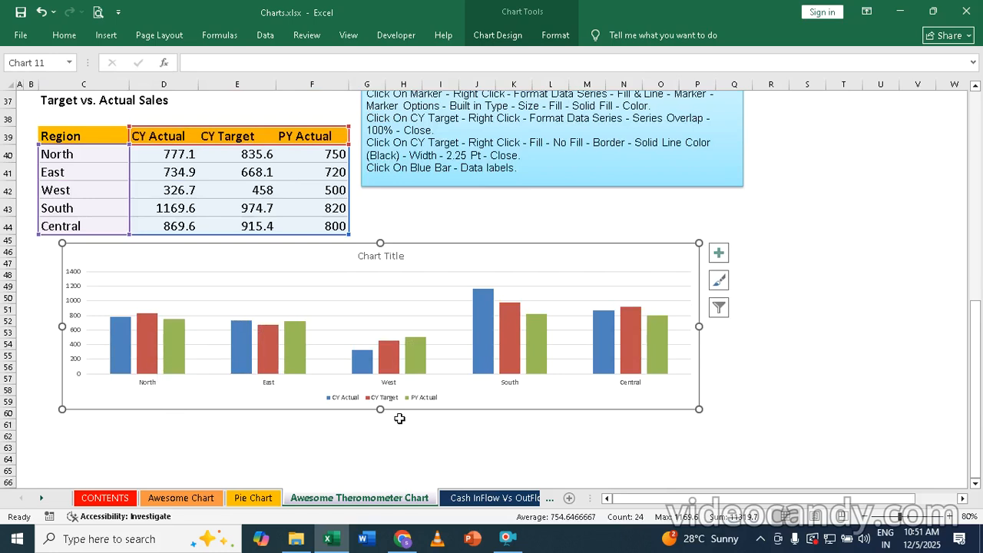
Step: Increase the font size of the chart's legend to 16
{"action": "left_click", "coordinate": [340, 400]}
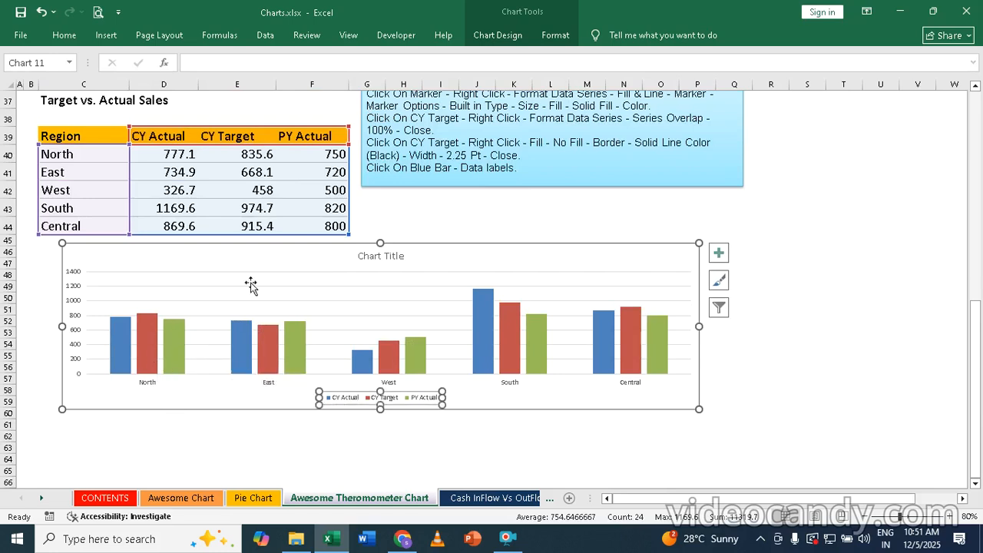
{"action": "left_click", "coordinate": [64, 36]}
{"action": "left_click", "coordinate": [212, 65]}
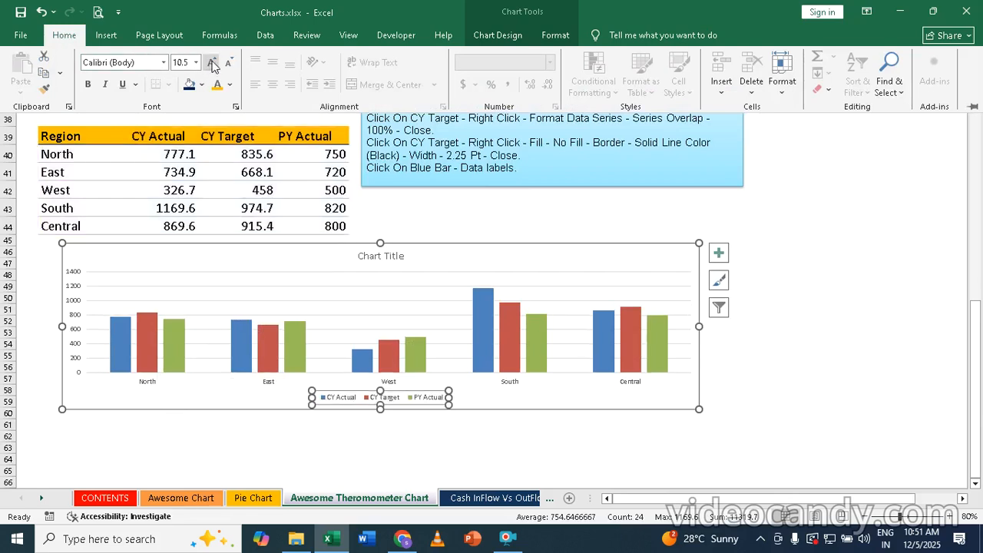
{"action": "left_click", "coordinate": [212, 65]}
{"action": "left_click", "coordinate": [212, 65]}
{"action": "left_click", "coordinate": [212, 65]}
{"action": "left_click", "coordinate": [212, 65]}
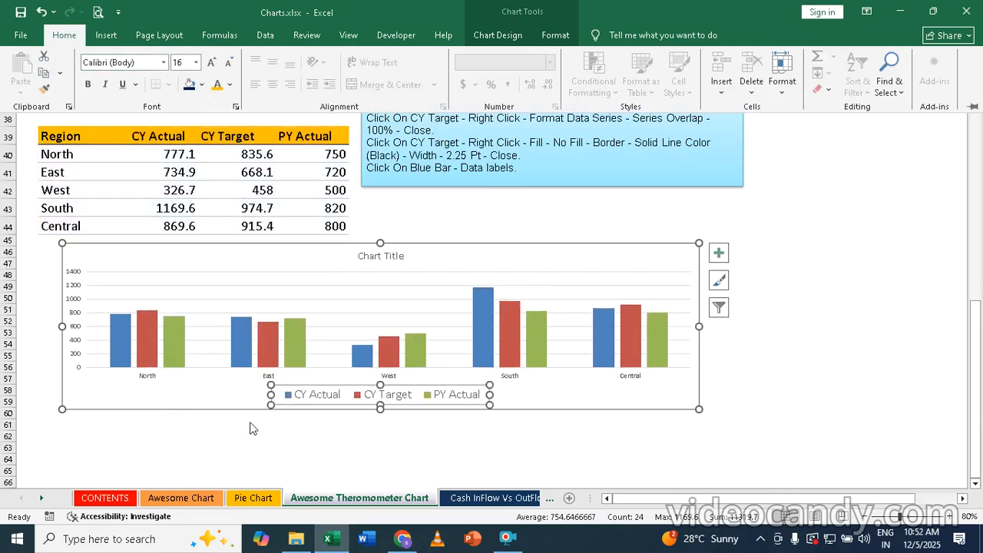
Step: Enlarge the region labels on the horizontal axis to about the same text size as the legend
{"action": "left_click", "coordinate": [149, 376]}
{"action": "left_click", "coordinate": [149, 379]}
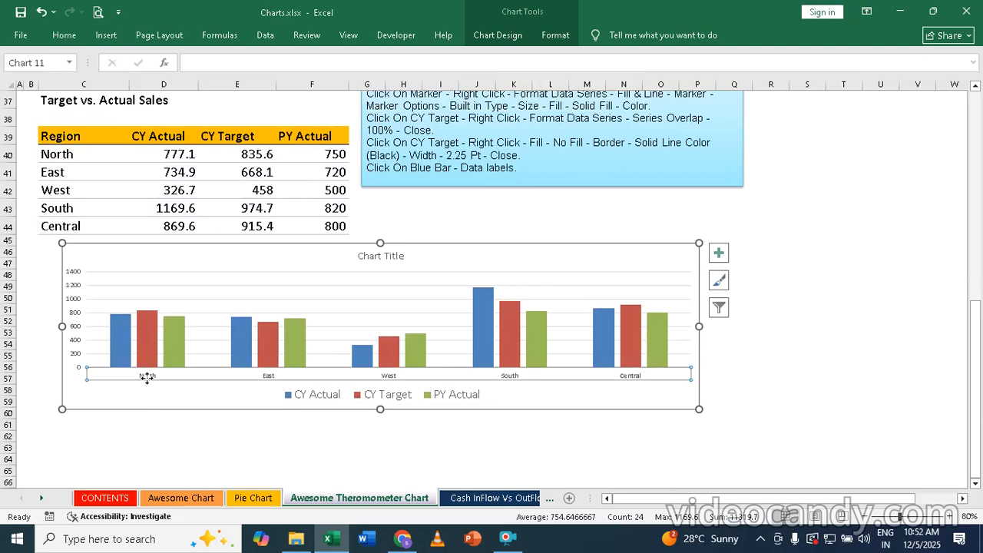
{"action": "left_click", "coordinate": [65, 35]}
{"action": "left_click", "coordinate": [212, 62]}
{"action": "left_click", "coordinate": [212, 62]}
{"action": "left_click", "coordinate": [212, 62]}
{"action": "left_click", "coordinate": [213, 62]}
{"action": "left_click", "coordinate": [799, 345]}
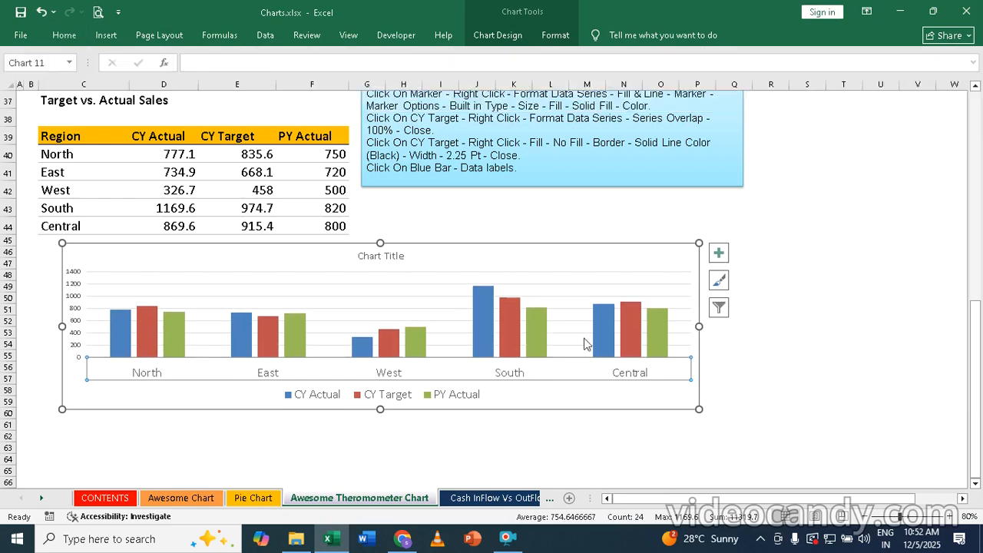
Step: Change the PY Actual series to Line with Markers and plot it on the secondary axis
{"action": "left_click", "coordinate": [174, 334]}
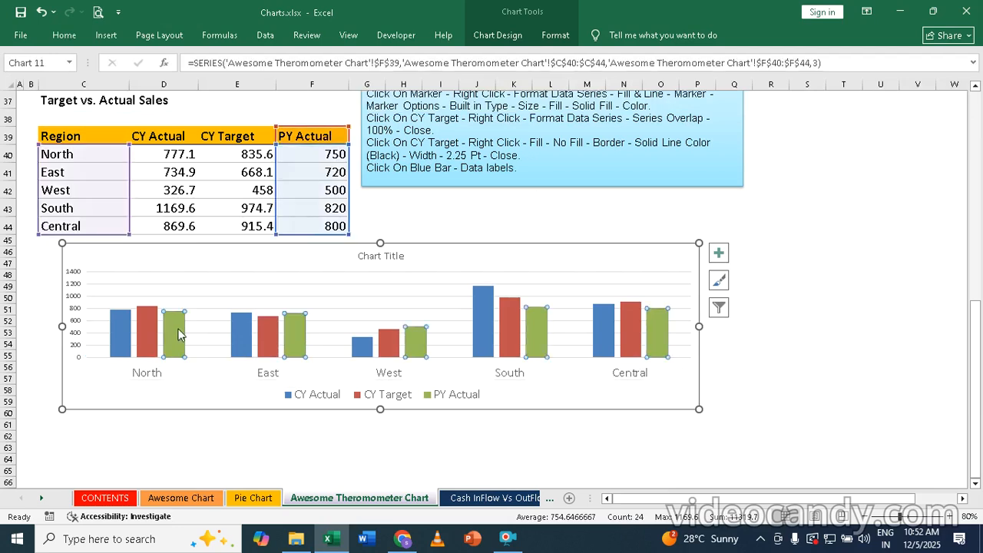
{"action": "right_click", "coordinate": [177, 334]}
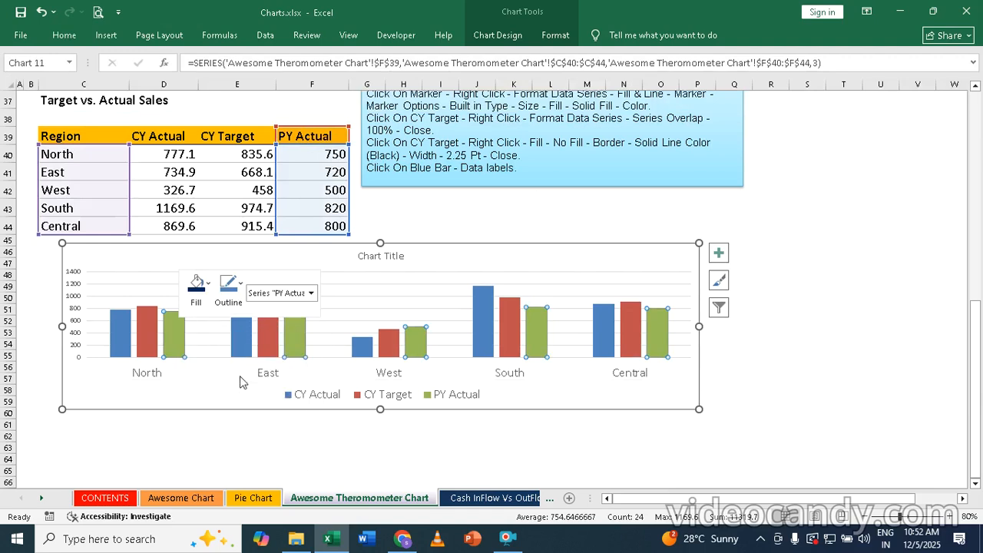
{"action": "key", "text": "Escape"}
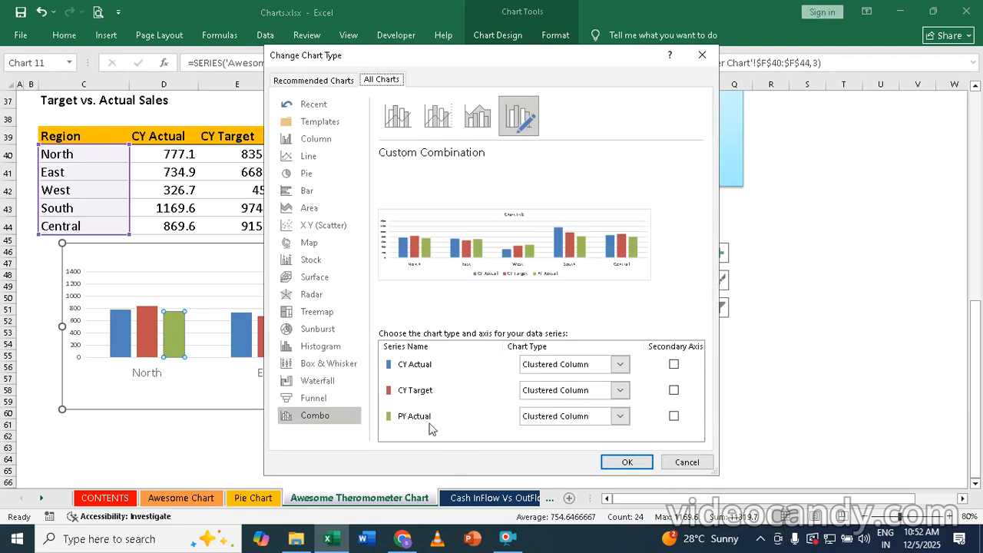
{"action": "left_click", "coordinate": [675, 417]}
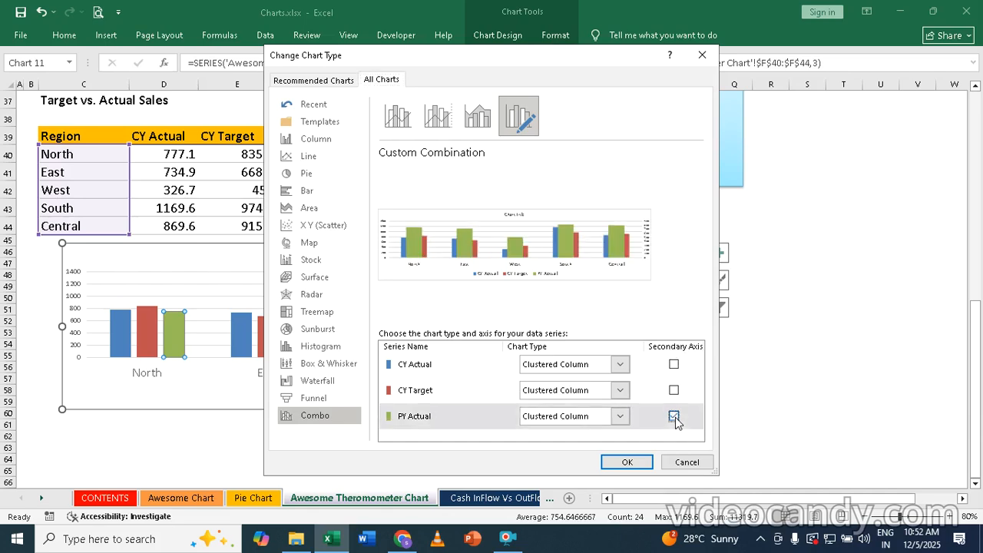
{"action": "left_click", "coordinate": [620, 417]}
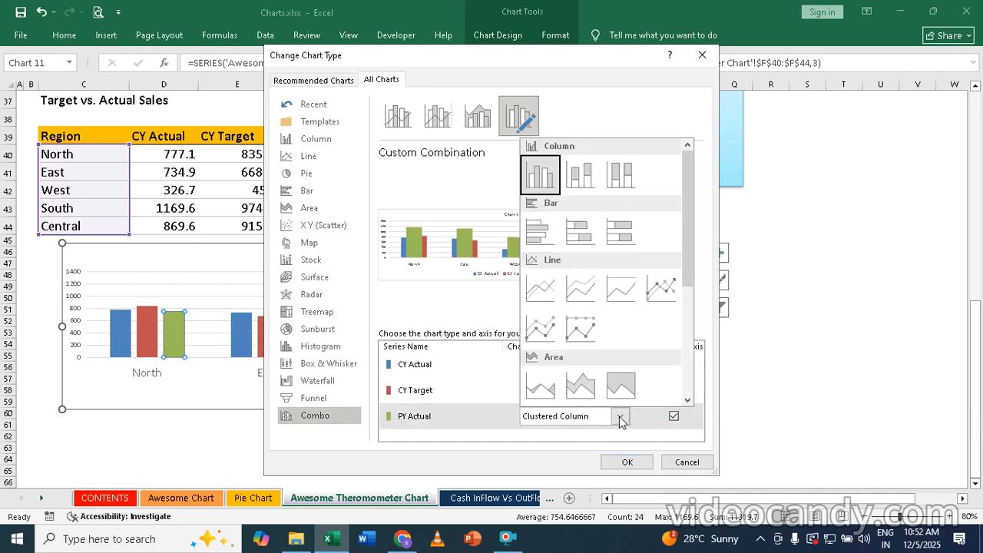
{"action": "left_click", "coordinate": [664, 290]}
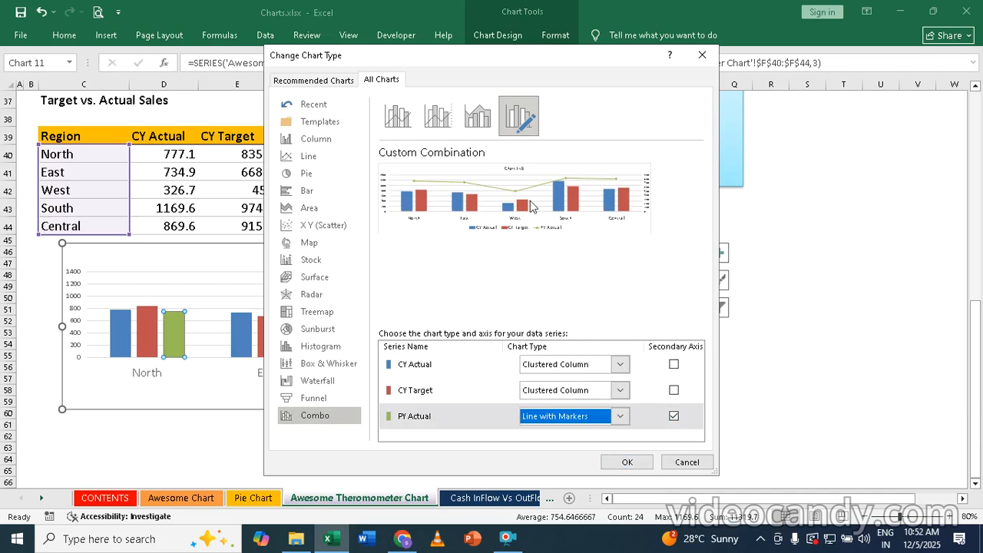
{"action": "left_click", "coordinate": [628, 462]}
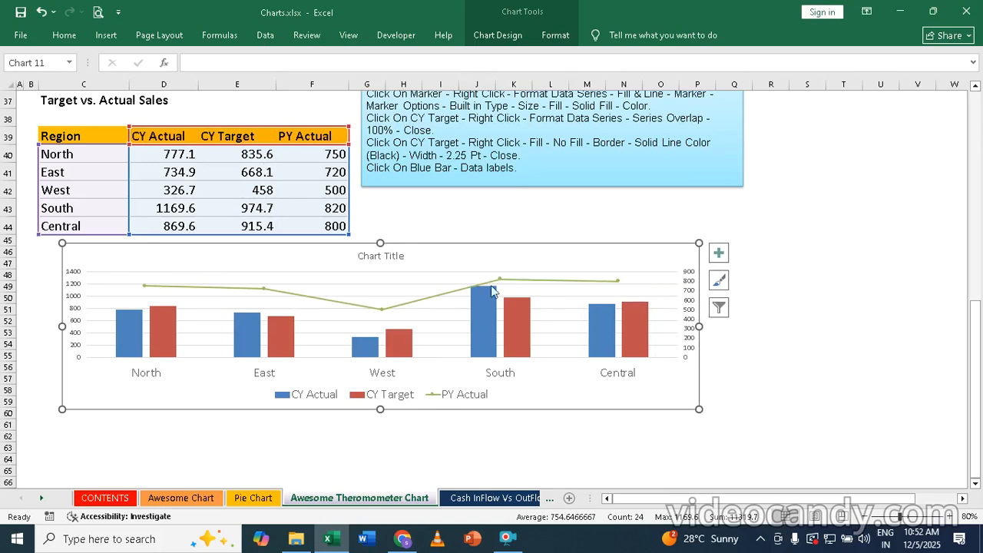
Step: Remove the outline of the PY Actual line so only its markers remain, and deselect the chart
{"action": "left_click", "coordinate": [156, 291]}
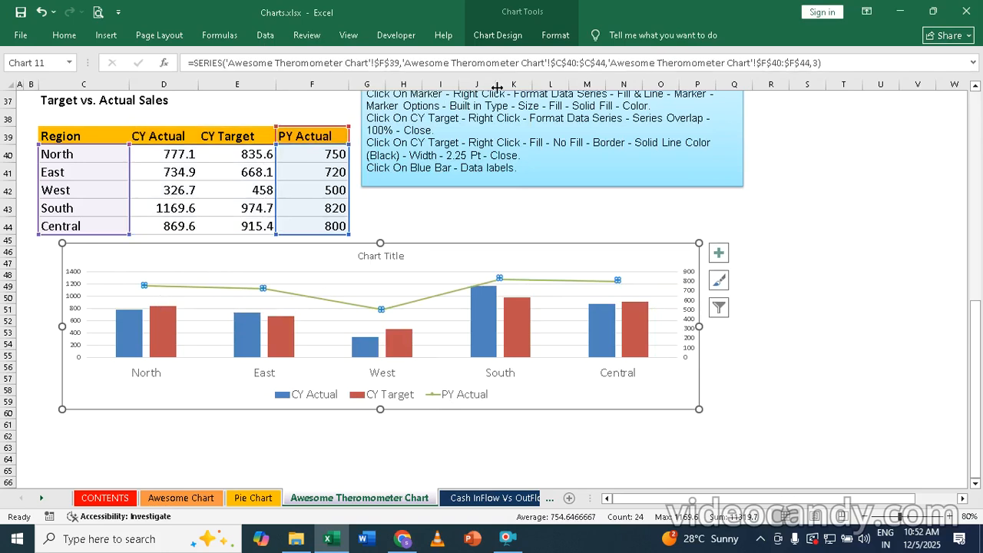
{"action": "left_click", "coordinate": [559, 35]}
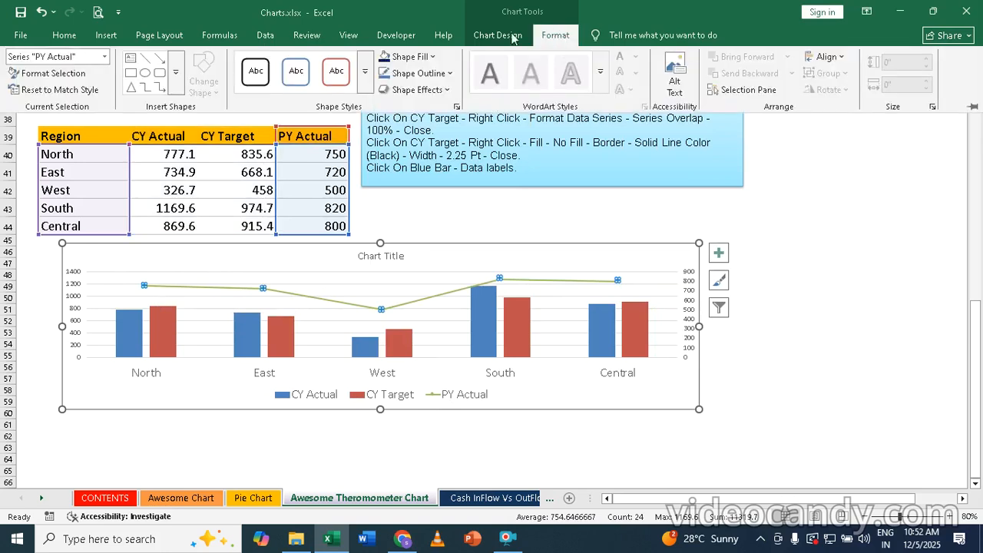
{"action": "left_click", "coordinate": [451, 73]}
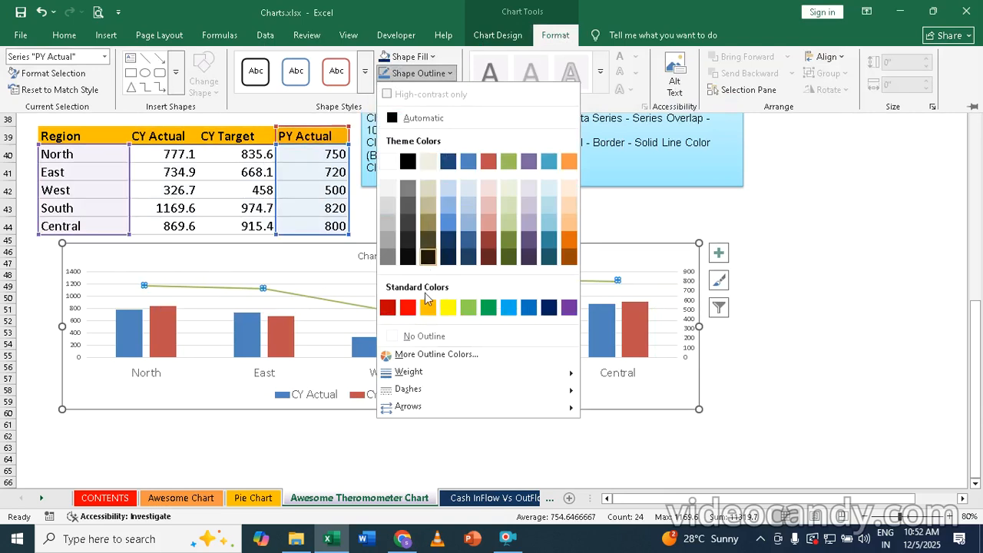
{"action": "left_click", "coordinate": [415, 335]}
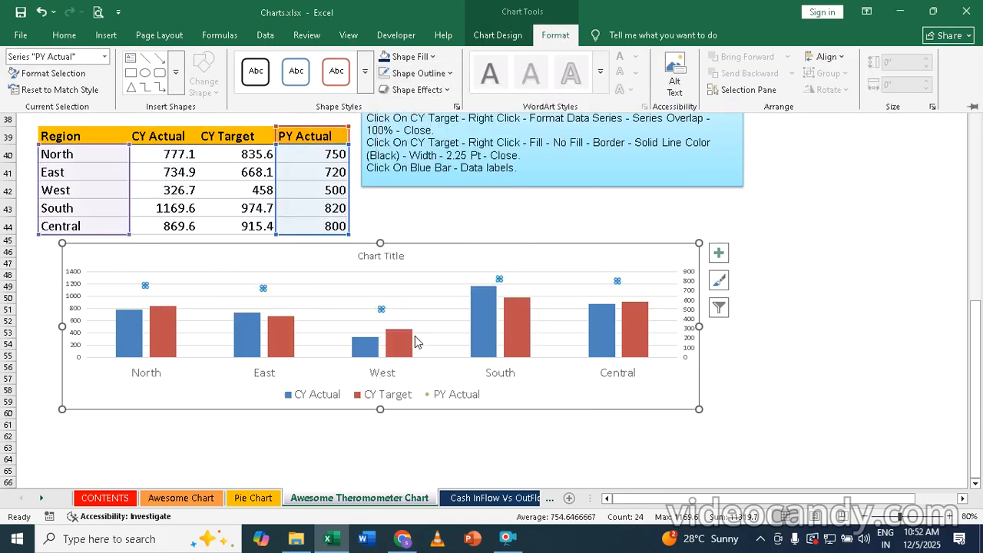
{"action": "left_click", "coordinate": [841, 346]}
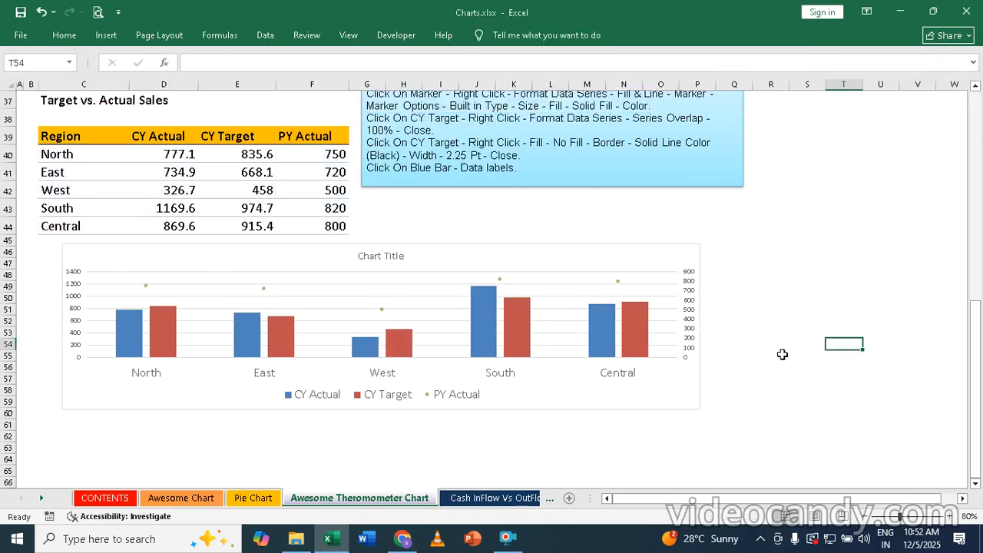
Step: Change the PY Actual series' markers to the built-in triangle type
{"action": "mouse_move", "coordinate": [148, 289]}
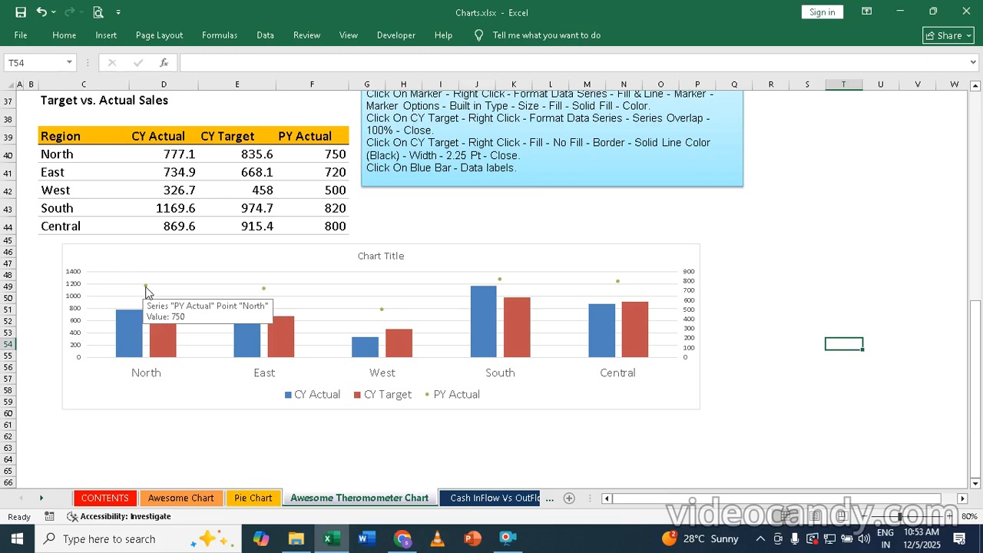
{"action": "left_click", "coordinate": [146, 287]}
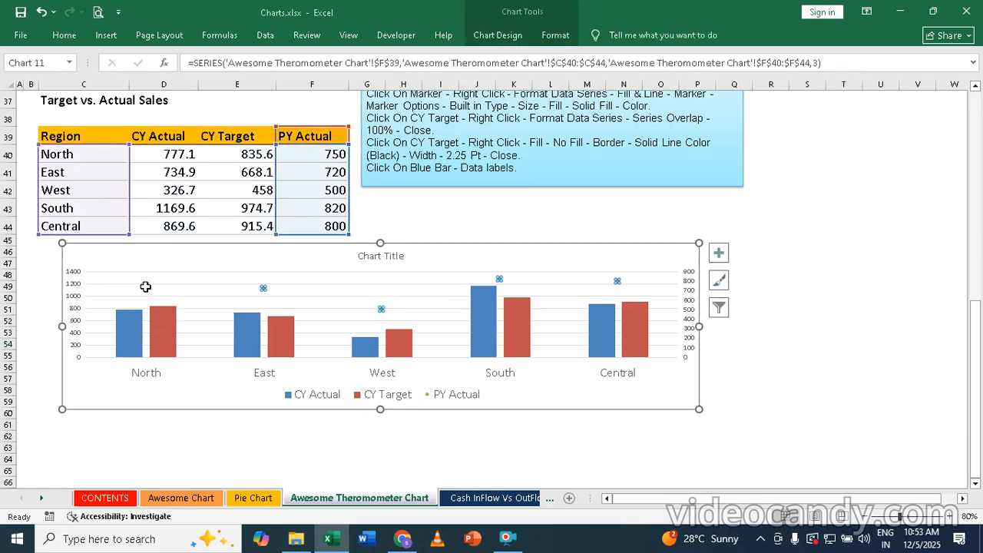
{"action": "right_click", "coordinate": [145, 287]}
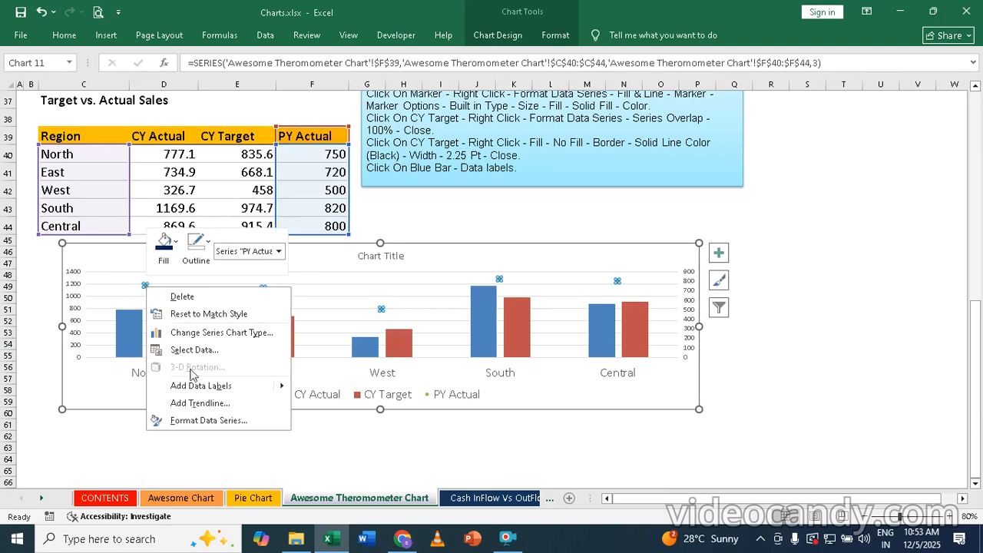
{"action": "left_click", "coordinate": [208, 421]}
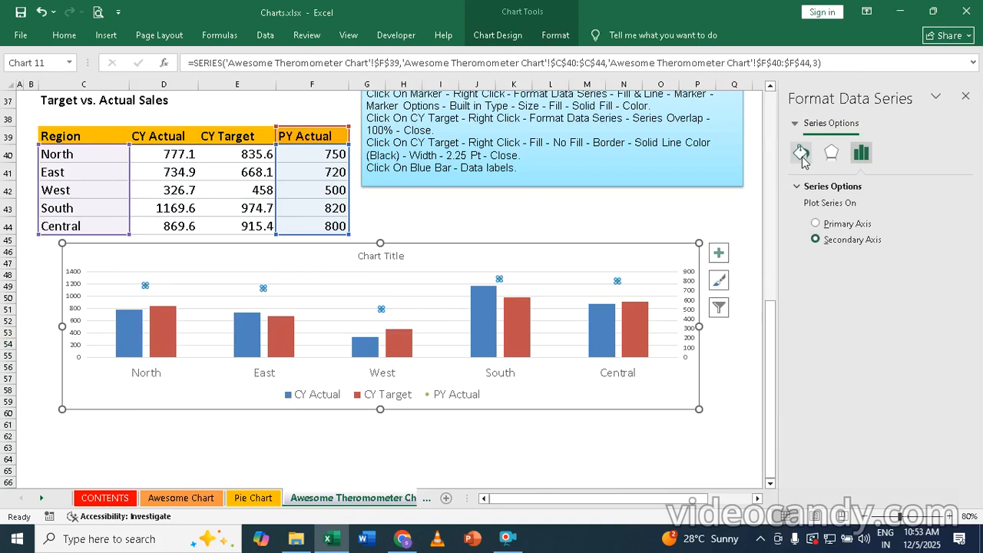
{"action": "left_click", "coordinate": [802, 154]}
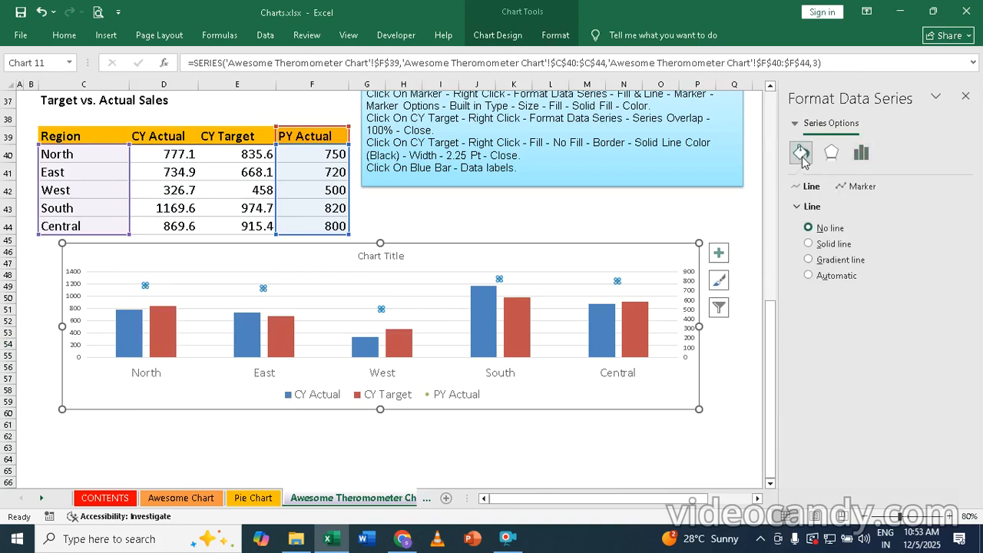
{"action": "left_click", "coordinate": [864, 187]}
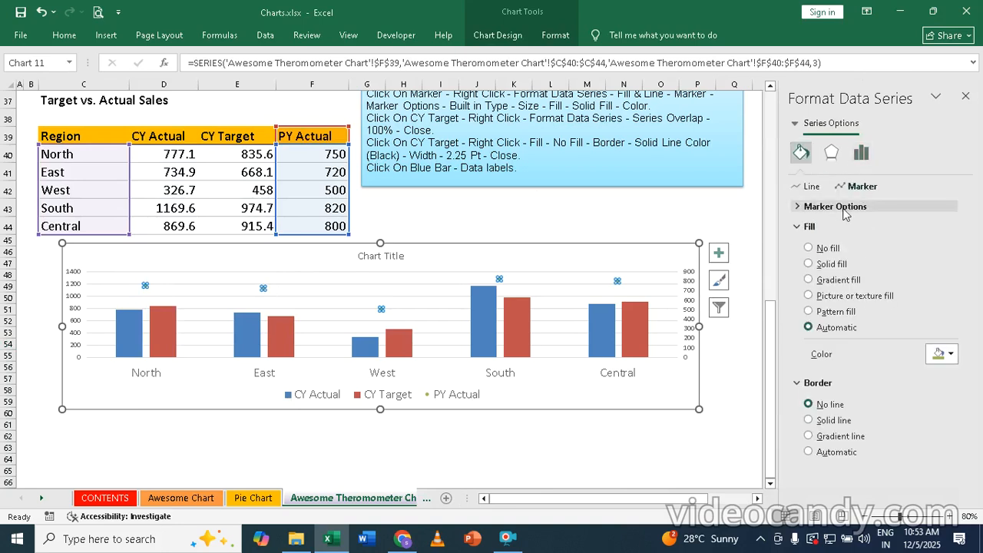
{"action": "left_click", "coordinate": [844, 213]}
{"action": "left_click", "coordinate": [830, 259]}
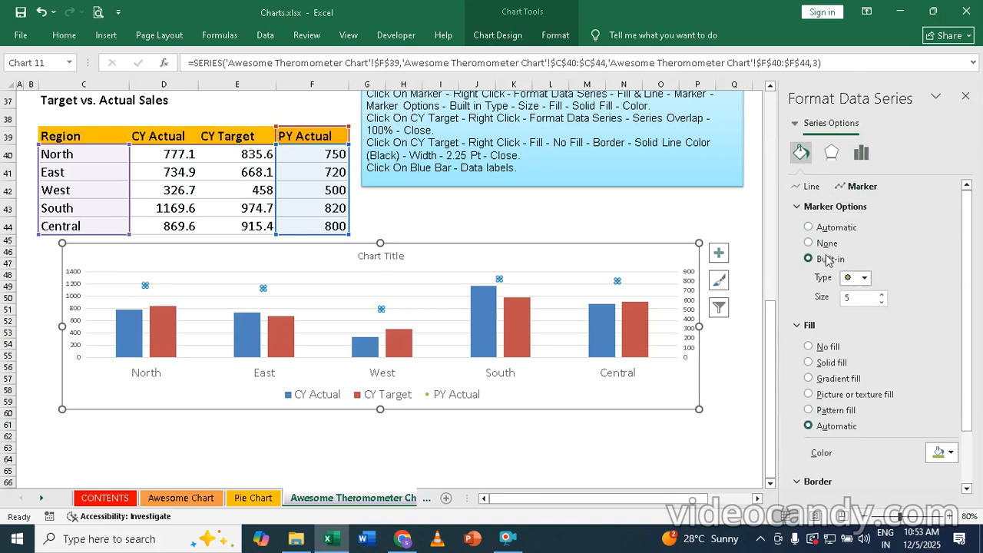
{"action": "left_click", "coordinate": [866, 278]}
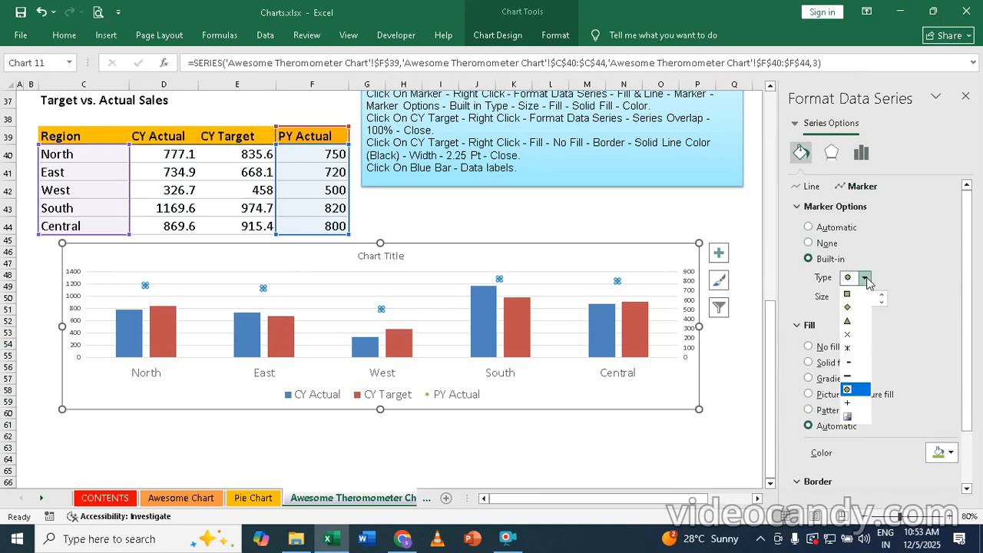
{"action": "left_click", "coordinate": [848, 322]}
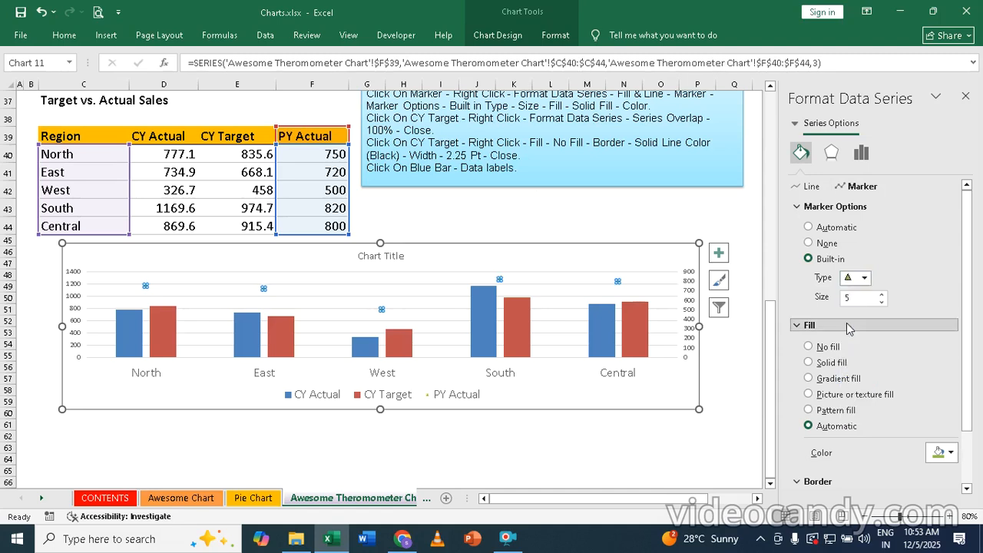
Step: Increase the size of the PY Actual triangle markers to 25
{"action": "left_click", "coordinate": [882, 296]}
{"action": "left_click", "coordinate": [883, 296]}
{"action": "left_click", "coordinate": [882, 296]}
{"action": "left_click", "coordinate": [883, 296]}
{"action": "left_click", "coordinate": [883, 295]}
{"action": "left_click", "coordinate": [883, 296]}
{"action": "left_click", "coordinate": [883, 296]}
{"action": "left_click", "coordinate": [883, 296]}
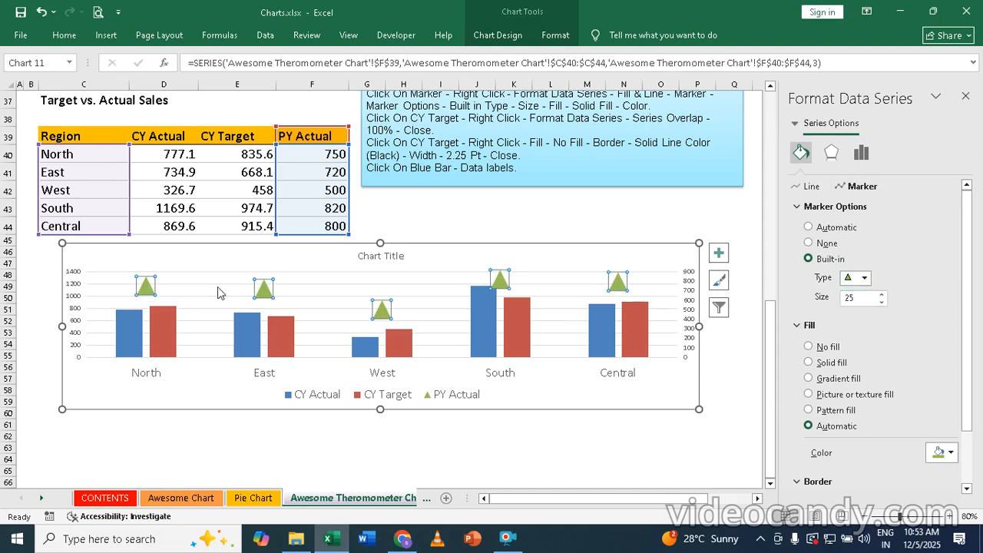
Step: Give the PY Actual markers a solid fill in standard purple and close the series formatting
{"action": "left_click", "coordinate": [822, 369]}
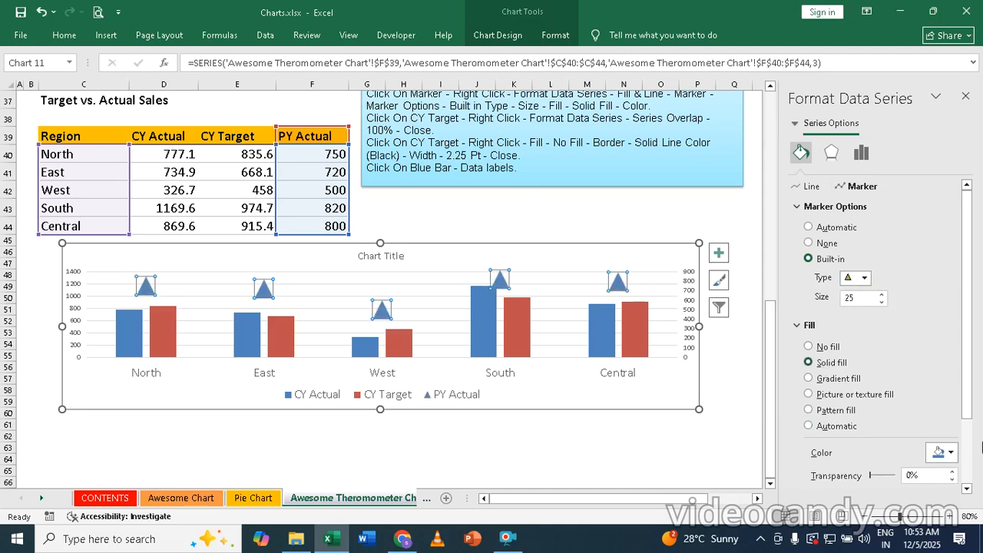
{"action": "left_click", "coordinate": [951, 453]}
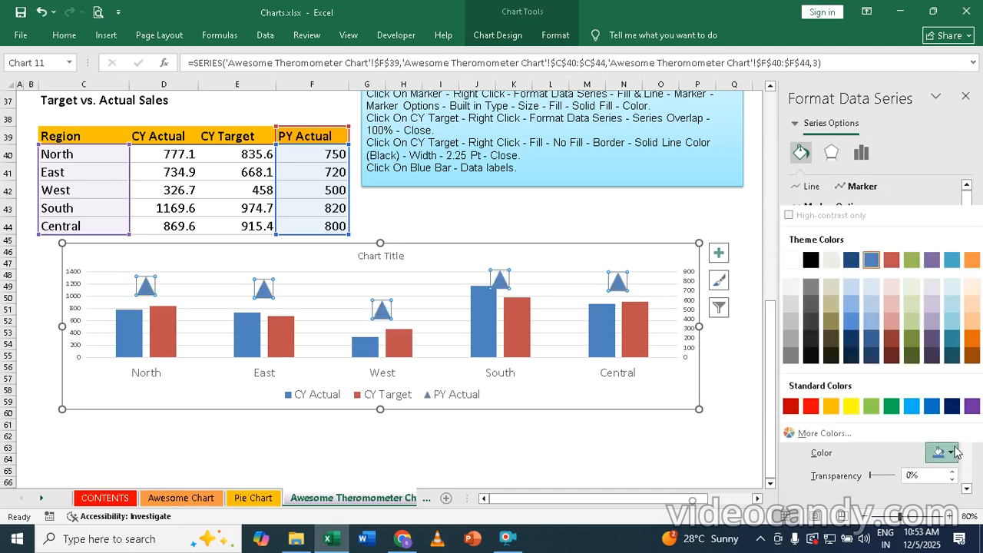
{"action": "left_click", "coordinate": [972, 407]}
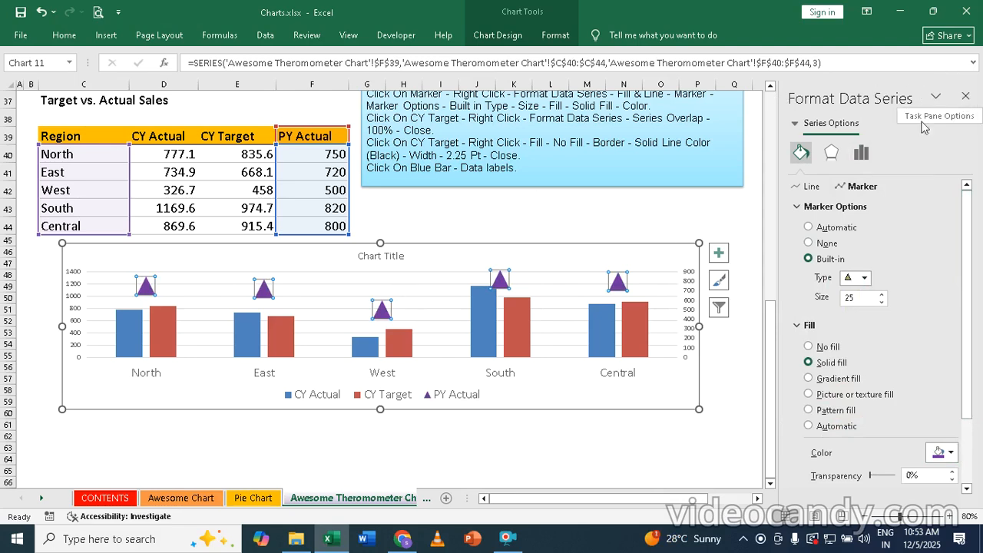
{"action": "left_click", "coordinate": [967, 97]}
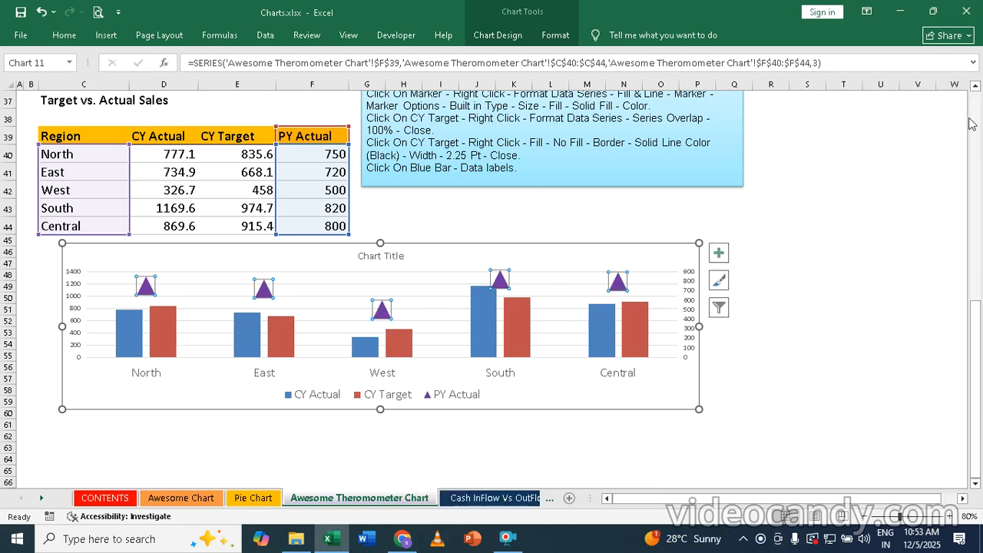
Step: Set the CY Target columns to no fill in the series formatting
{"action": "left_click", "coordinate": [169, 329]}
{"action": "right_click", "coordinate": [169, 328]}
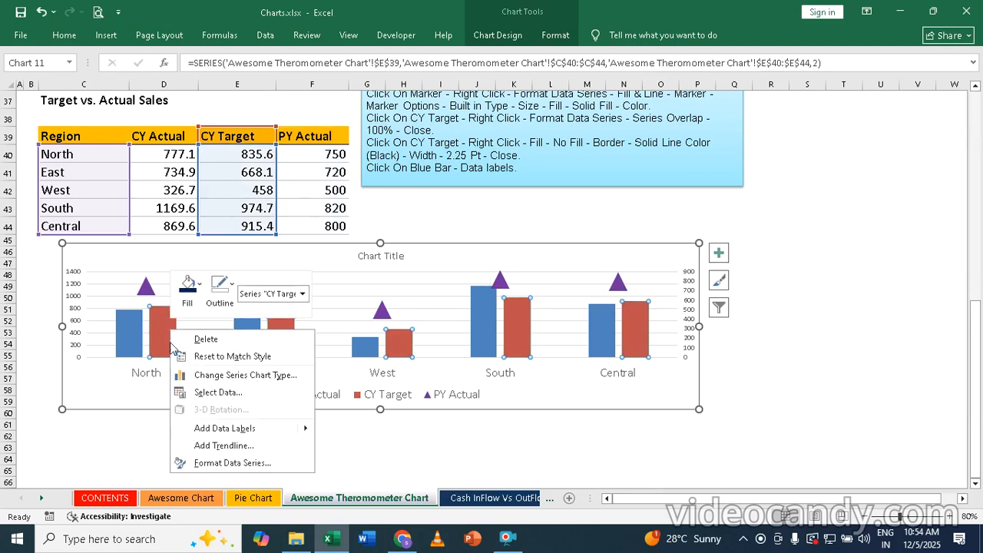
{"action": "left_click", "coordinate": [248, 465]}
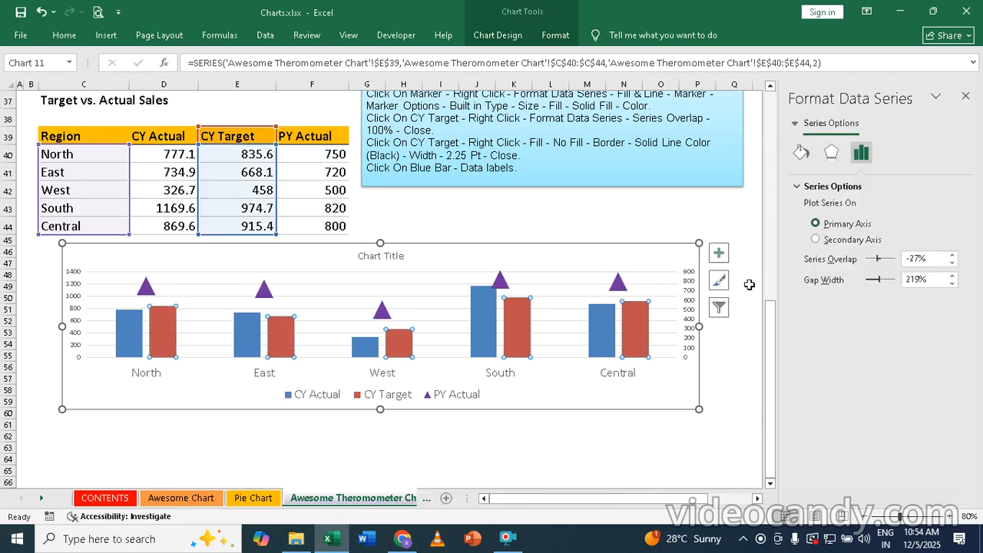
{"action": "left_click", "coordinate": [804, 153]}
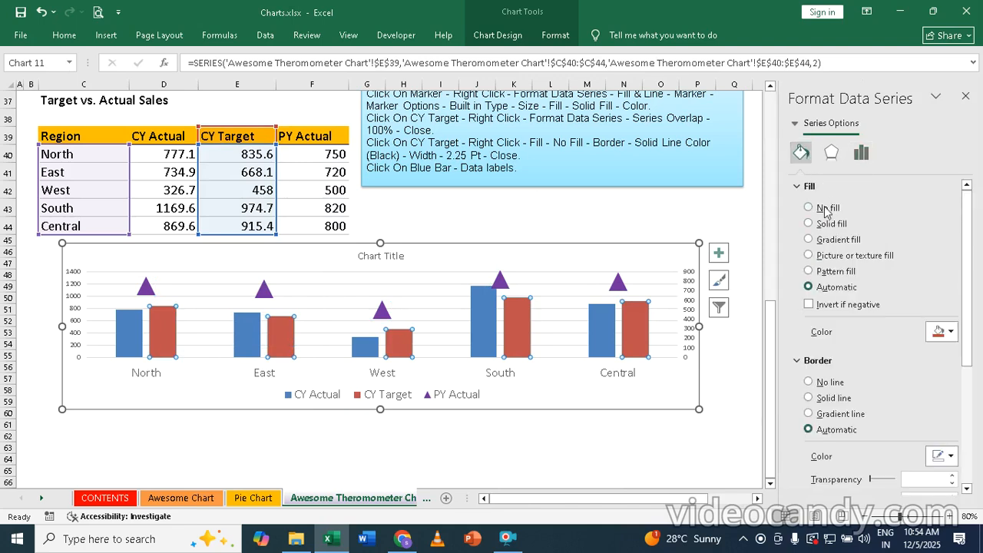
{"action": "left_click", "coordinate": [809, 207]}
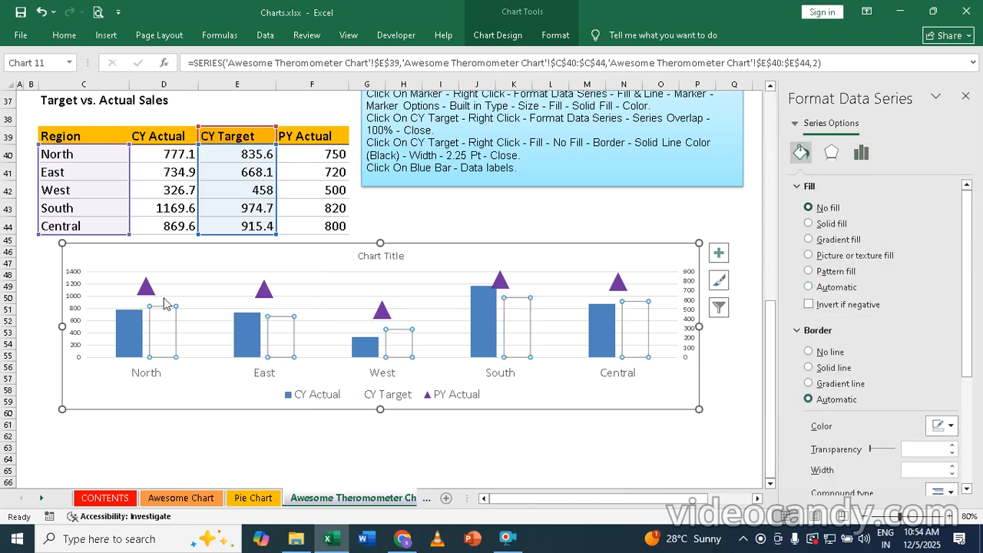
Step: Give the CY Target columns a solid black border 2.25 pt wide and close the series formatting
{"action": "left_click", "coordinate": [127, 332]}
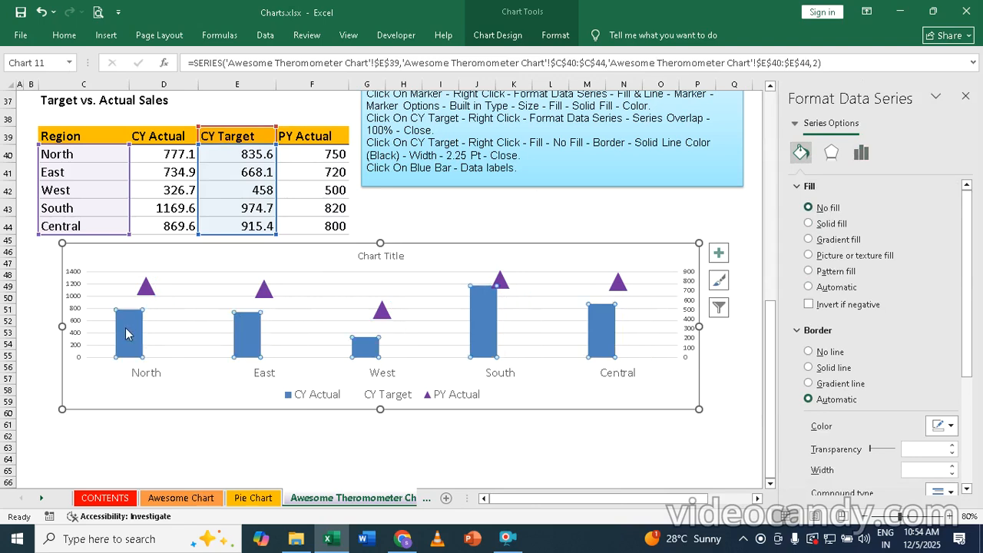
{"action": "left_click", "coordinate": [176, 338]}
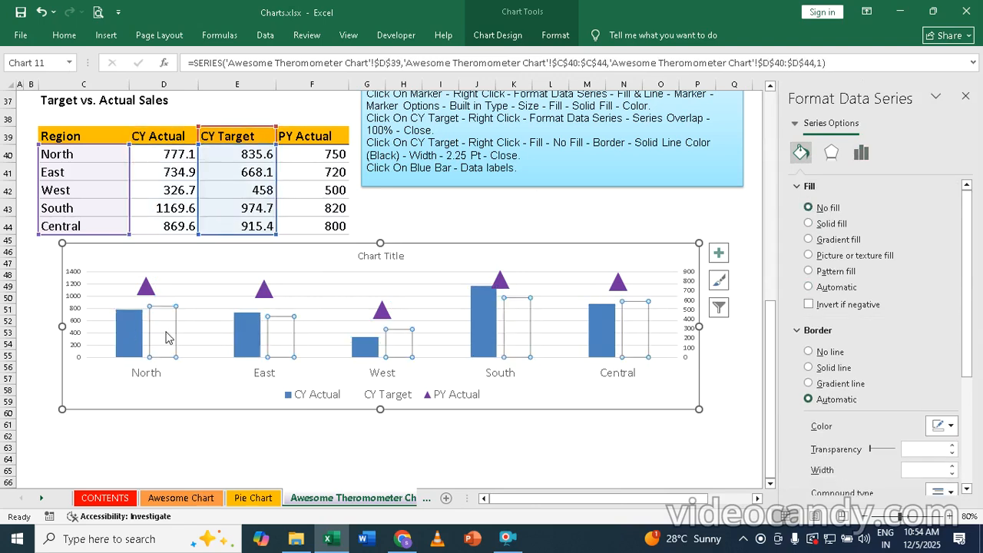
{"action": "left_click", "coordinate": [825, 368]}
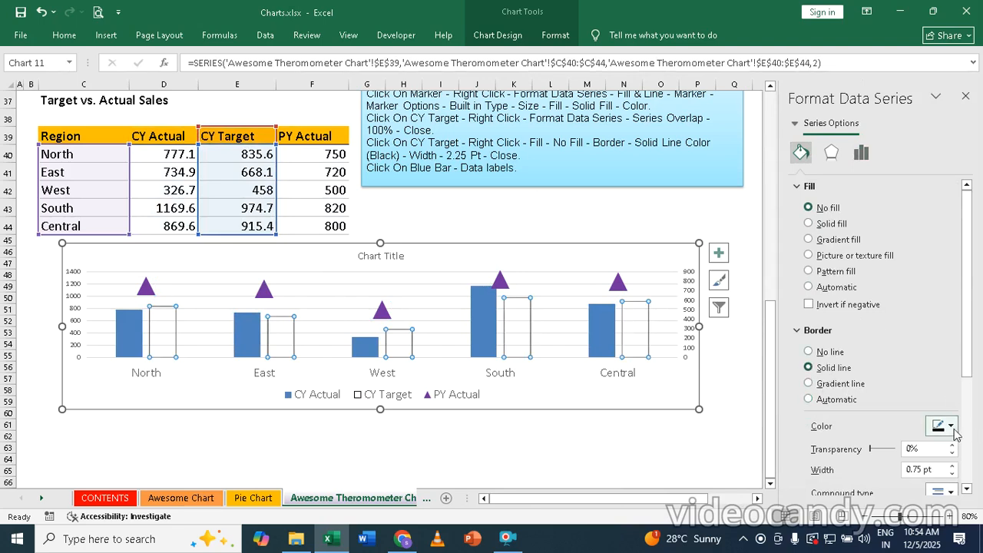
{"action": "left_click", "coordinate": [951, 427]}
{"action": "left_click", "coordinate": [810, 262]}
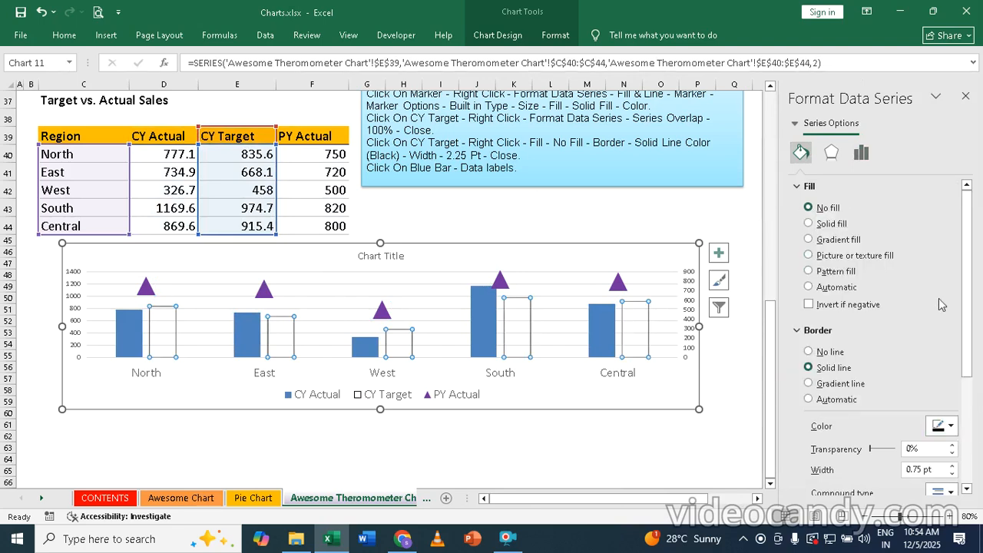
{"action": "scroll", "coordinate": [950, 358], "scroll_direction": "down", "scroll_amount": 3}
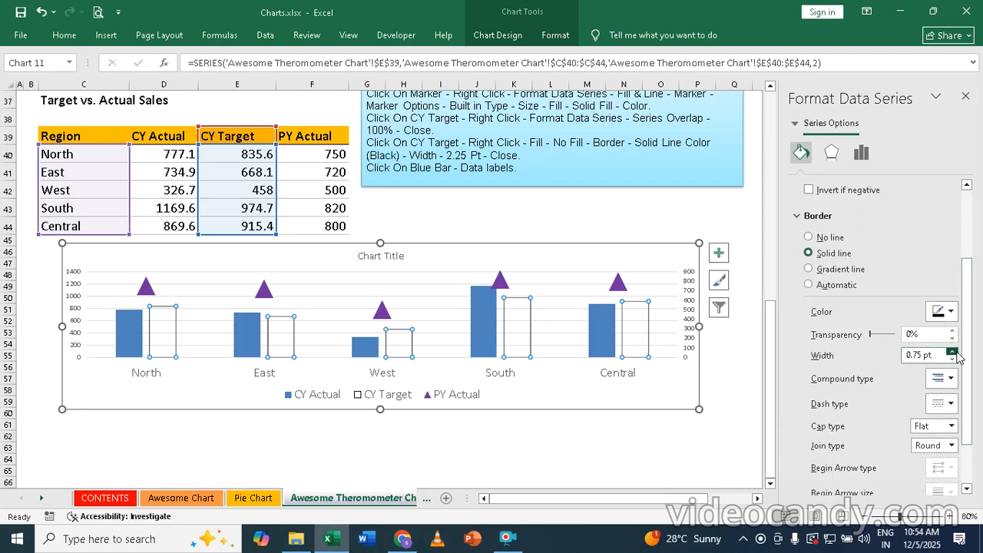
{"action": "left_click", "coordinate": [952, 353]}
{"action": "left_click", "coordinate": [952, 352]}
{"action": "left_click", "coordinate": [953, 359]}
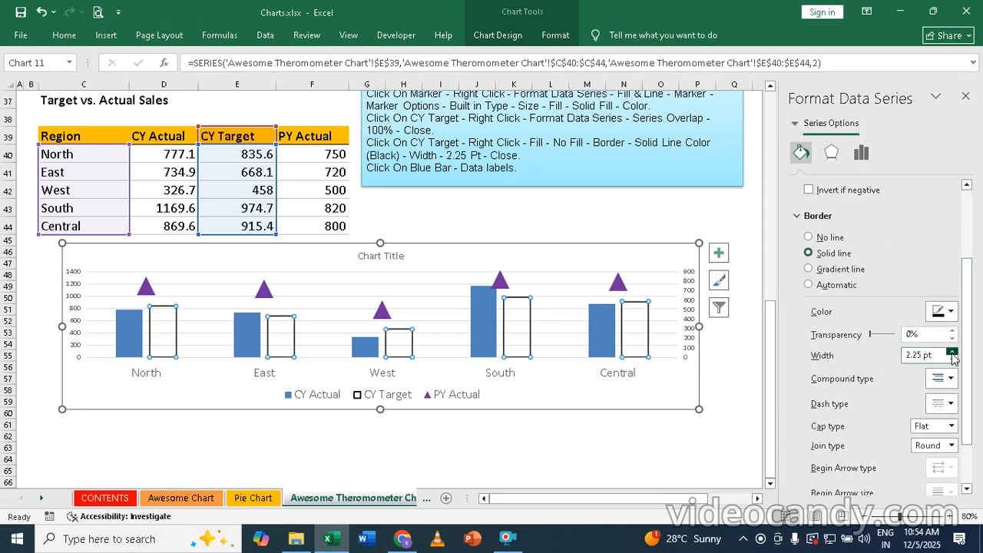
{"action": "left_click", "coordinate": [966, 102]}
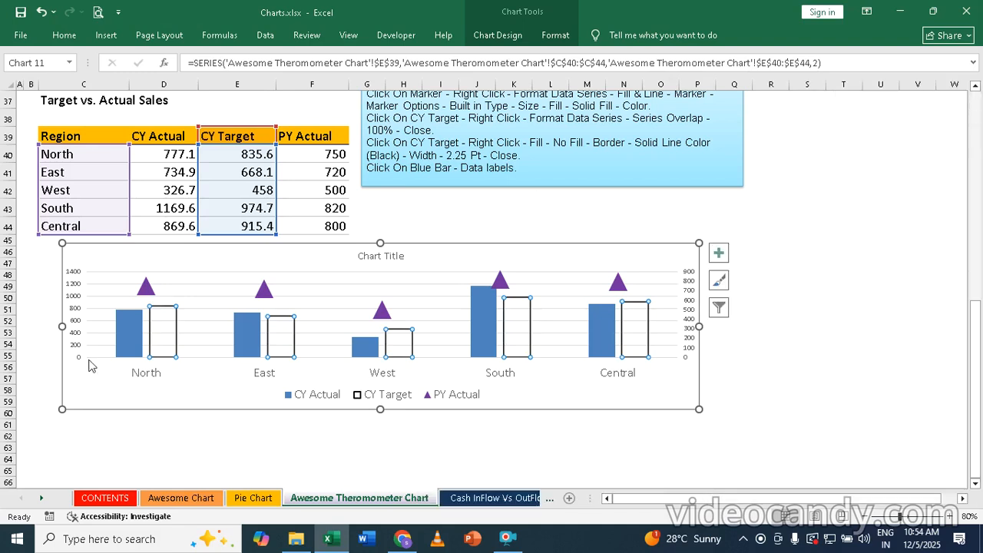
Step: Set the series overlap of the CY Actual columns to 100%, close the formatting and deselect the chart
{"action": "left_click", "coordinate": [128, 342]}
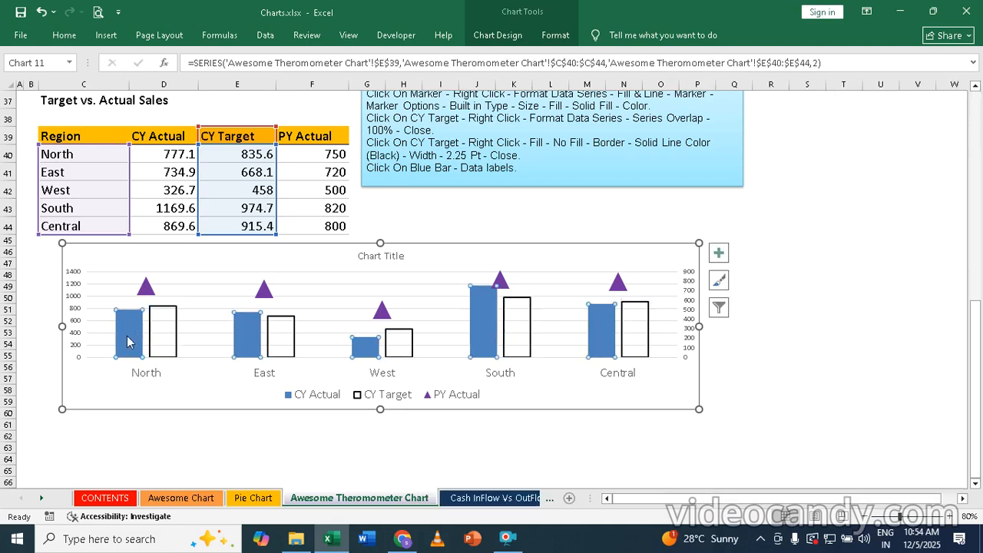
{"action": "right_click", "coordinate": [128, 342]}
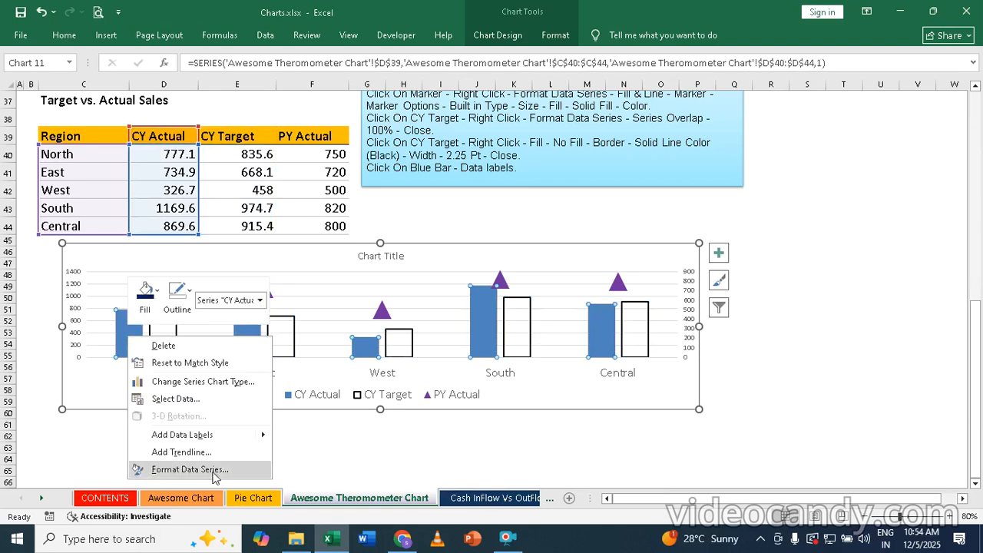
{"action": "left_click", "coordinate": [236, 467]}
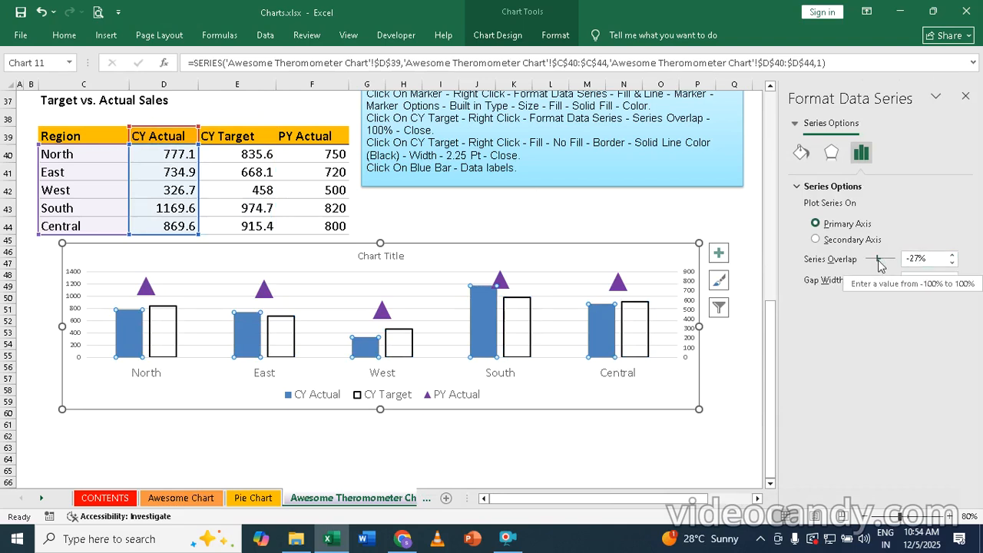
{"action": "left_click_drag", "start_coordinate": [879, 265], "coordinate": [905, 265]}
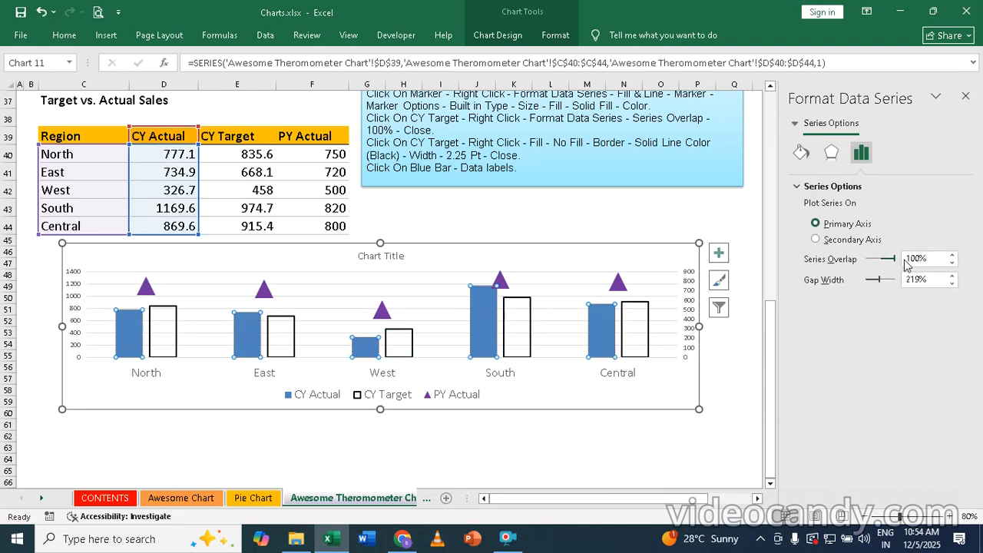
{"action": "left_click", "coordinate": [967, 96]}
{"action": "scroll", "coordinate": [964, 96], "scroll_direction": "up", "scroll_amount": 1}
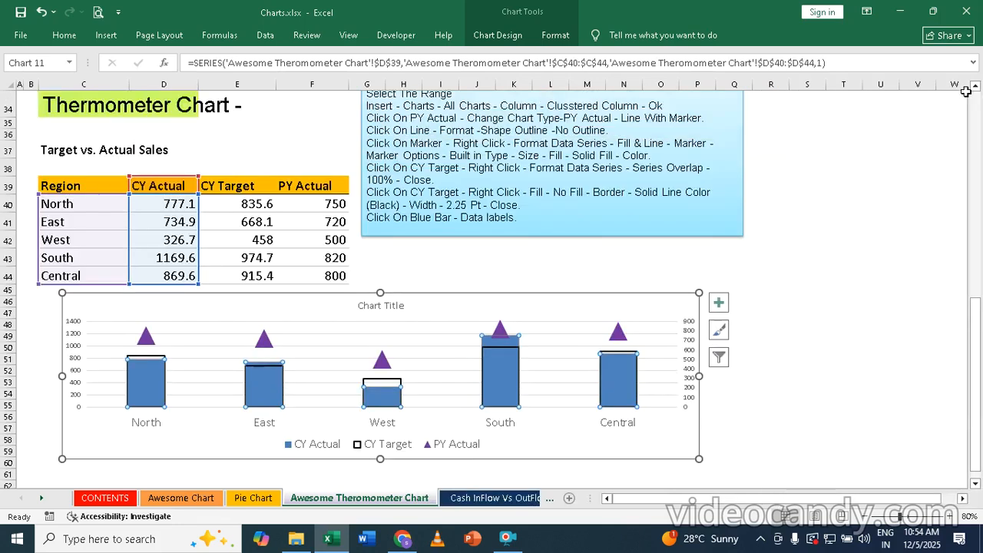
{"action": "left_click", "coordinate": [834, 380]}
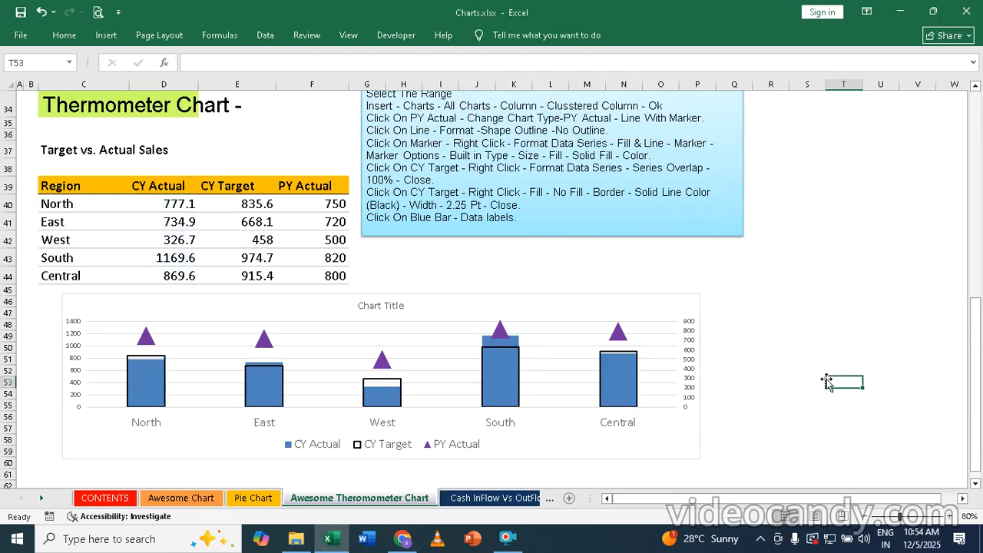